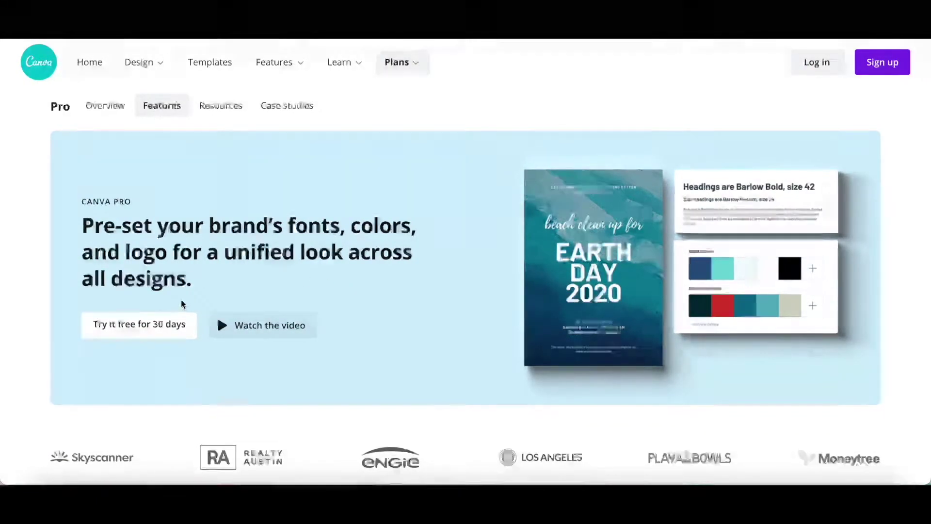
# Scroll the Canva Pro features page down to the 'Build your Brand Kit' section
pyautogui.scroll(-6, 181, 304)
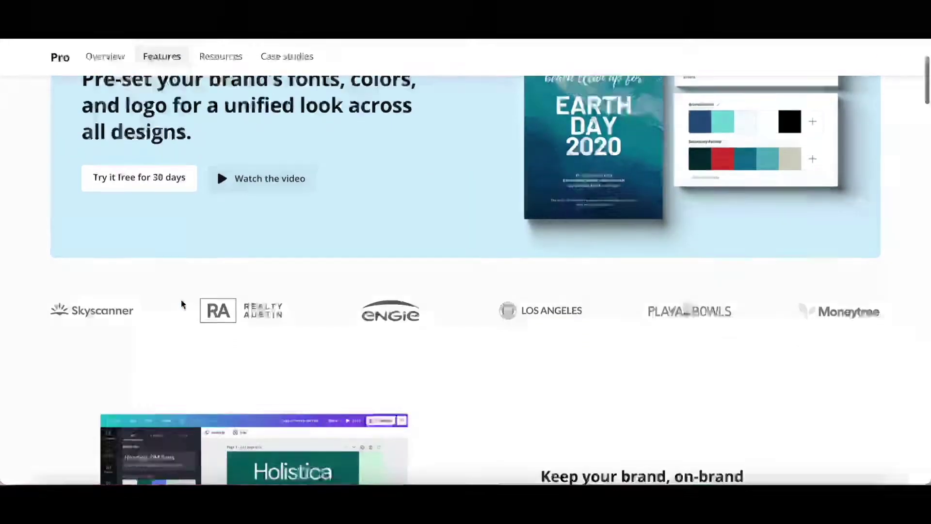
pyautogui.scroll(-8, 182, 305)
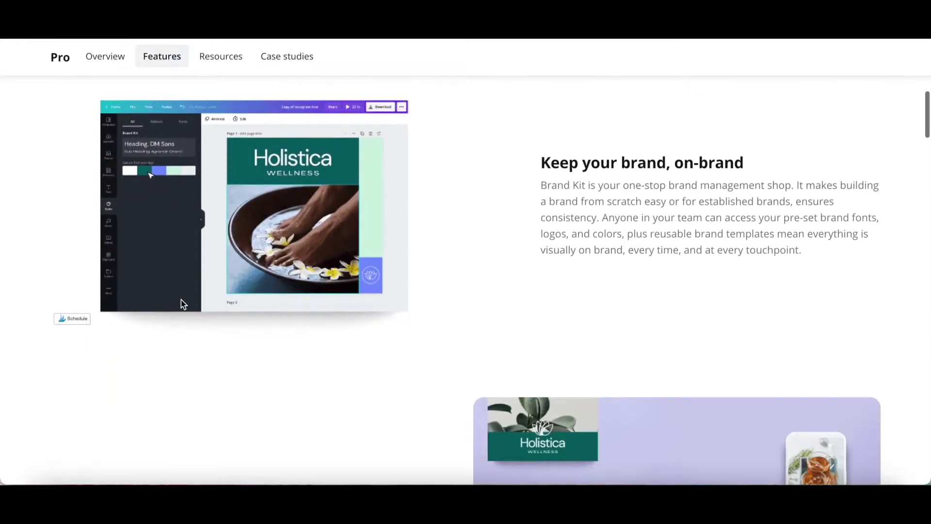
pyautogui.scroll(-4, 181, 300)
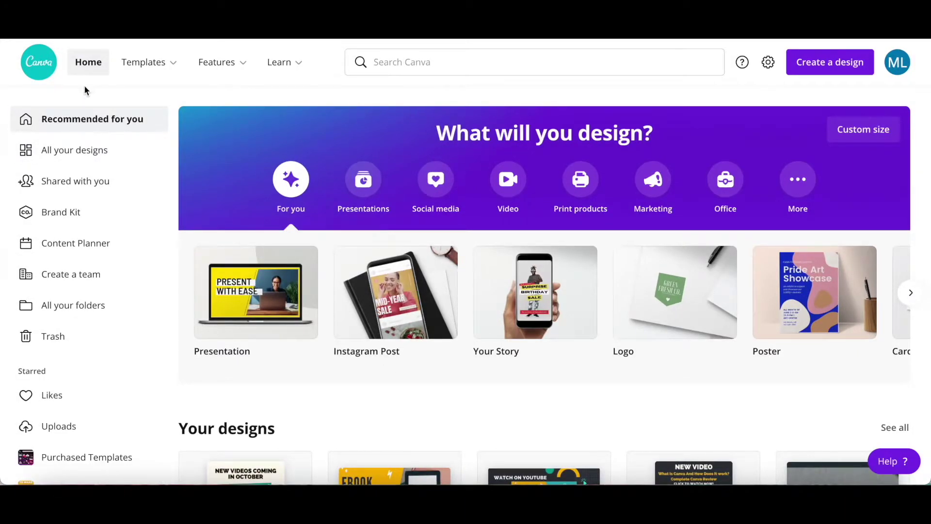
# Review the existing Brand Kit page, then start adding a new brand kit
pyautogui.click(98, 215)
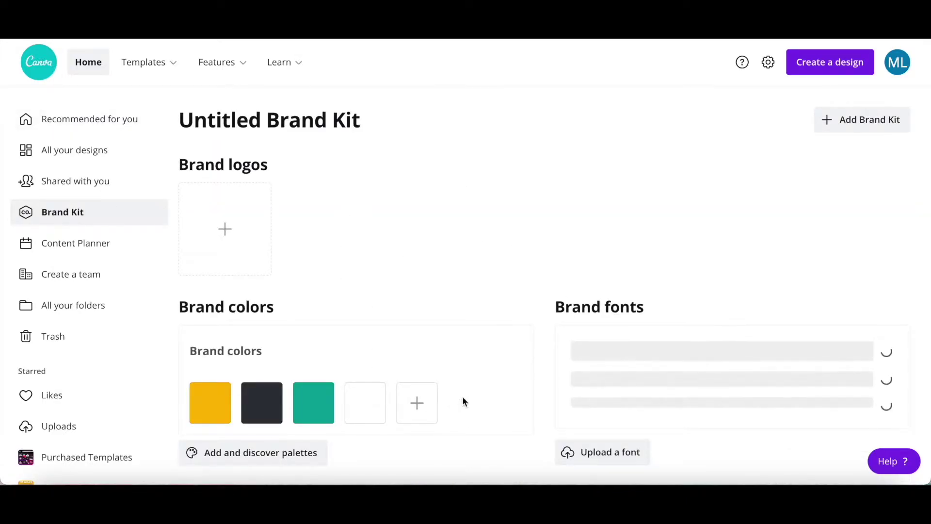
pyautogui.scroll(-1, 463, 402)
pyautogui.scroll(-5, 463, 402)
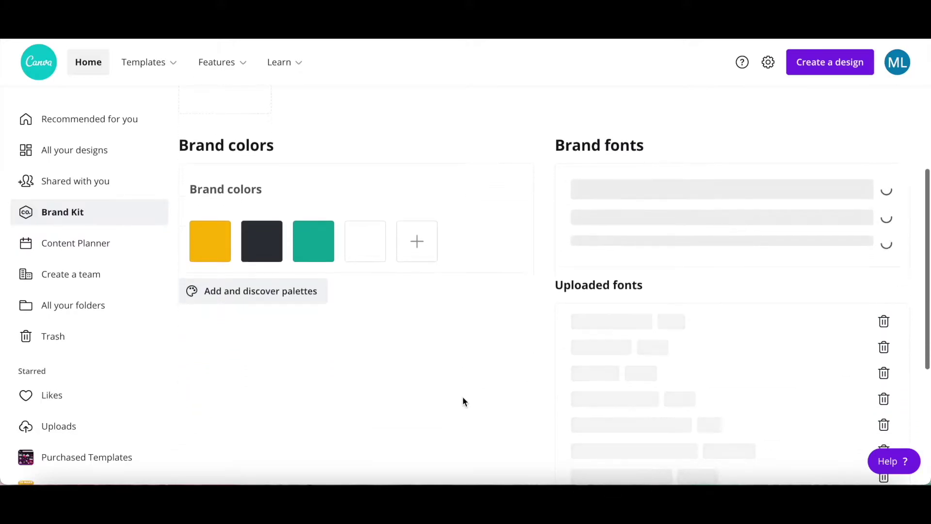
pyautogui.scroll(6, 464, 402)
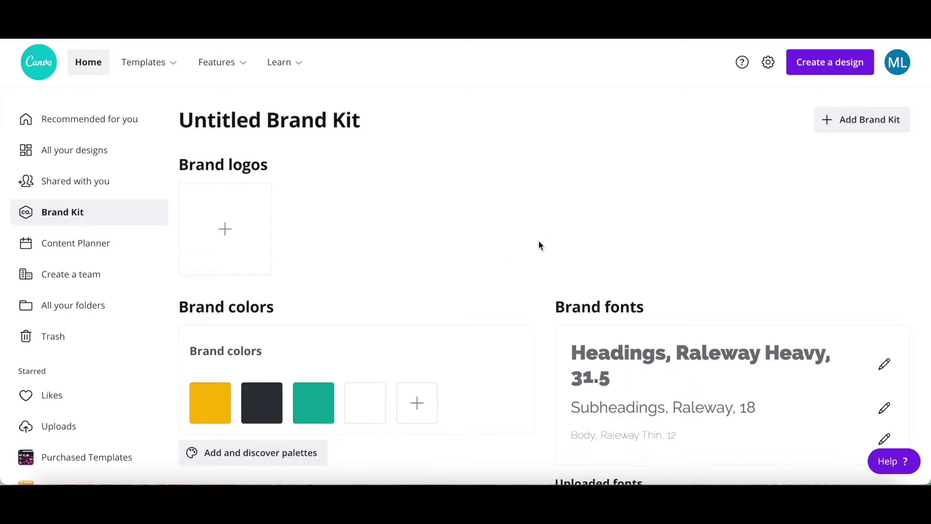
pyautogui.click(874, 128)
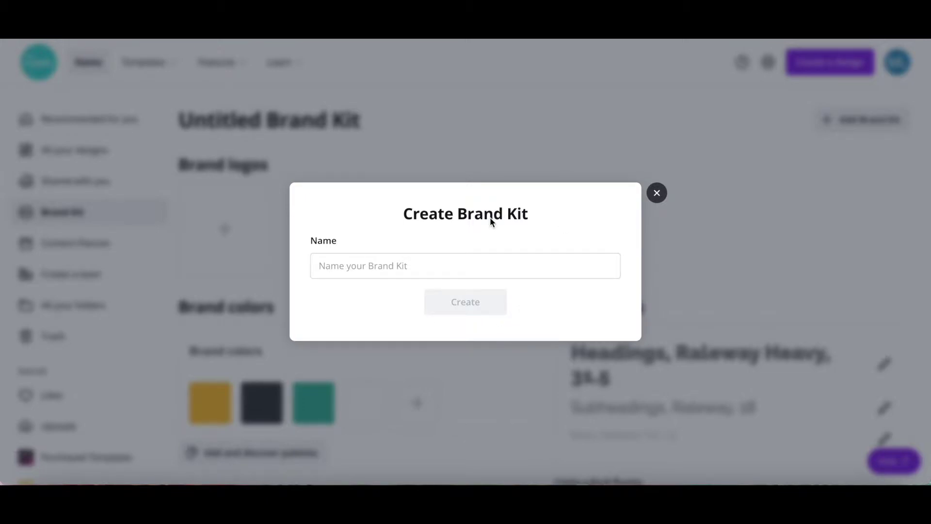
# Create a new brand kit named 'Sample Canva Brand Kit'
pyautogui.click(484, 258)
pyautogui.write('Sample C')
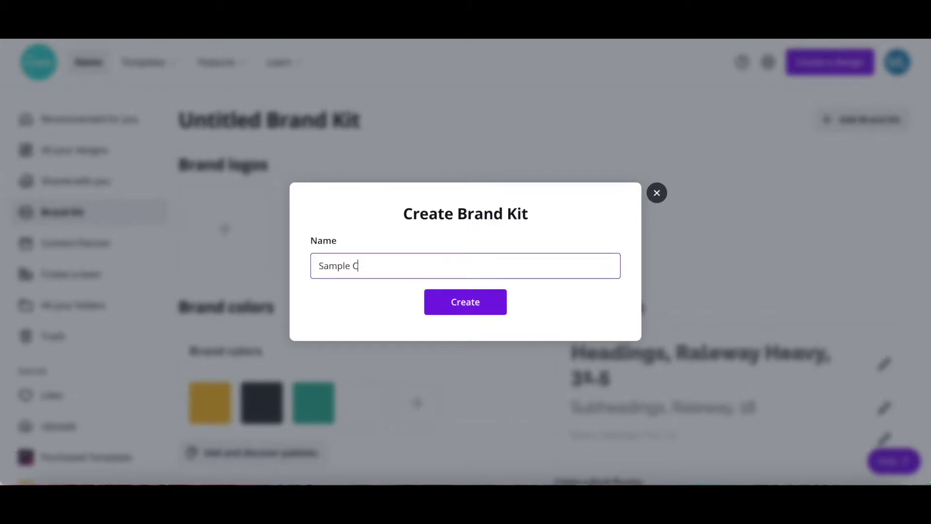
pyautogui.write('anva Brand Kit')
pyautogui.click(470, 307)
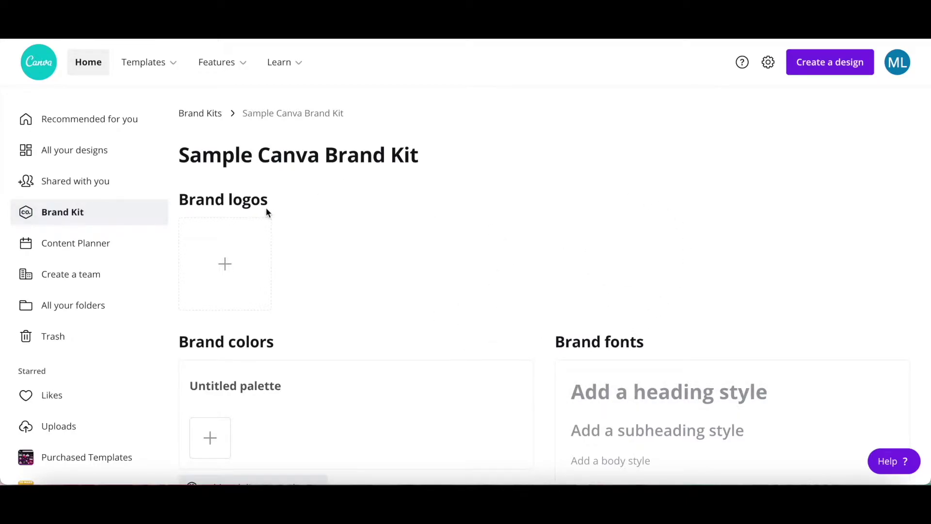
pyautogui.scroll(-2, 266, 212)
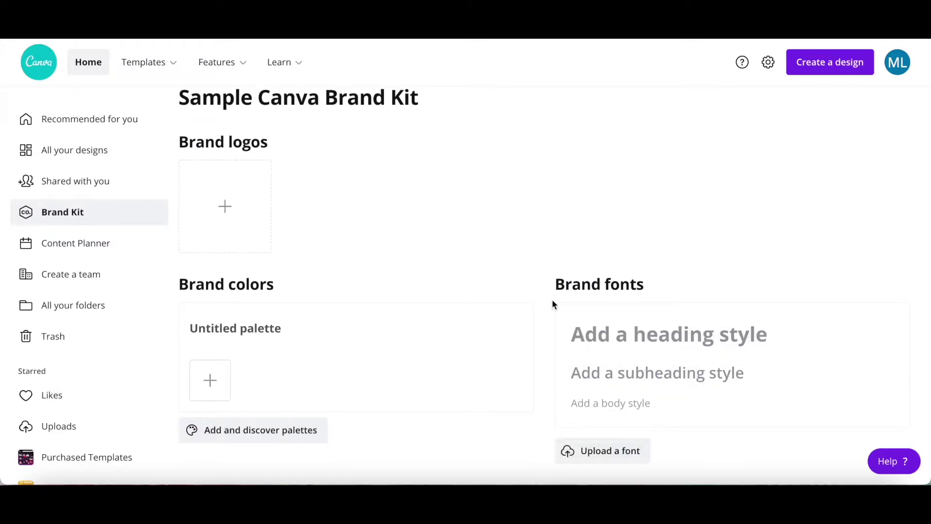
# Upload Logo Sample.jpg from Downloads as the kit's brand logo
pyautogui.scroll(2, 553, 300)
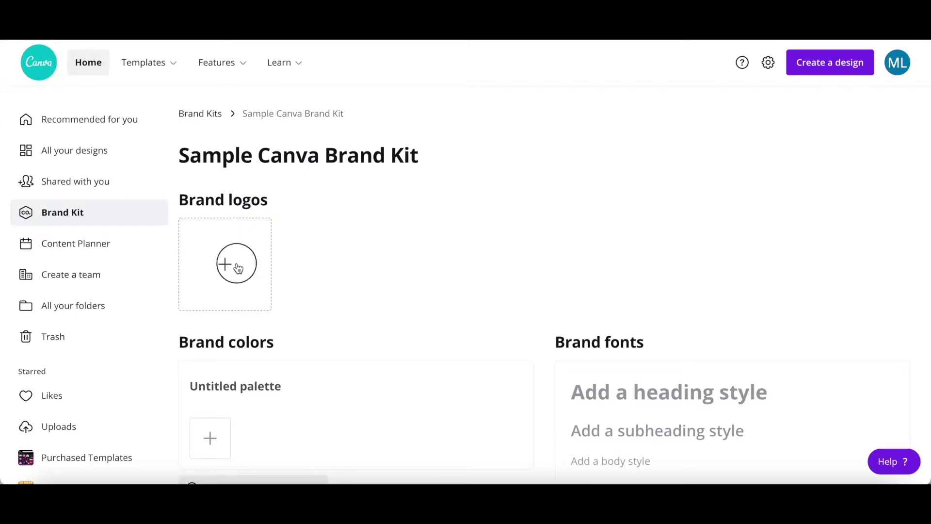
pyautogui.click(236, 262)
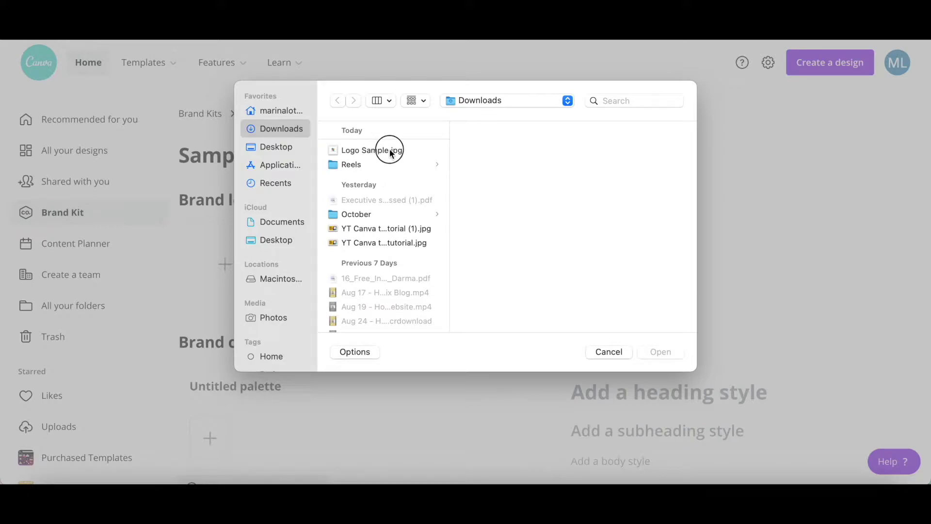
pyautogui.click(389, 150)
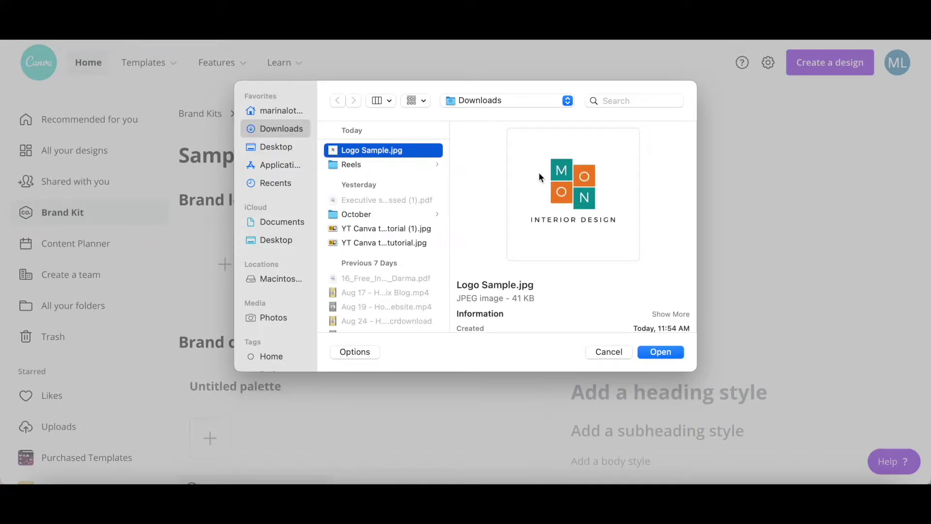
pyautogui.click(669, 352)
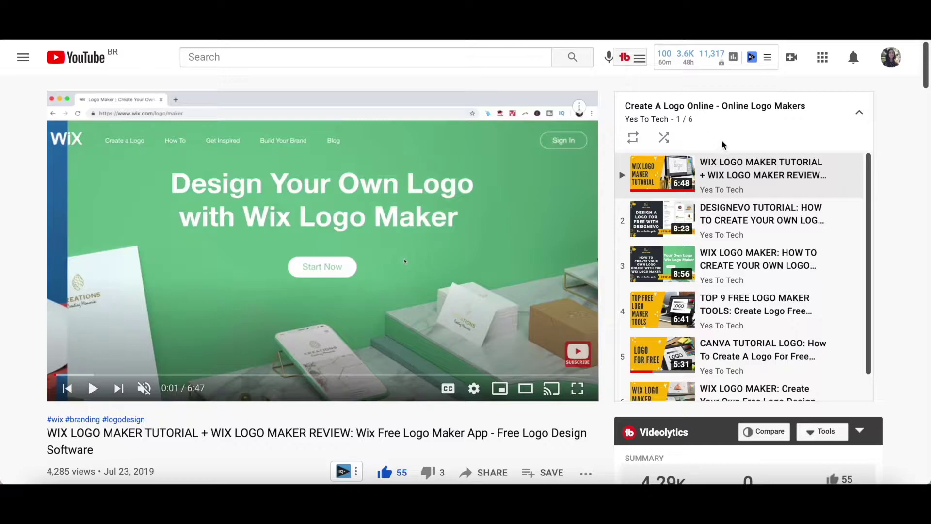
pyautogui.scroll(-1, 742, 212)
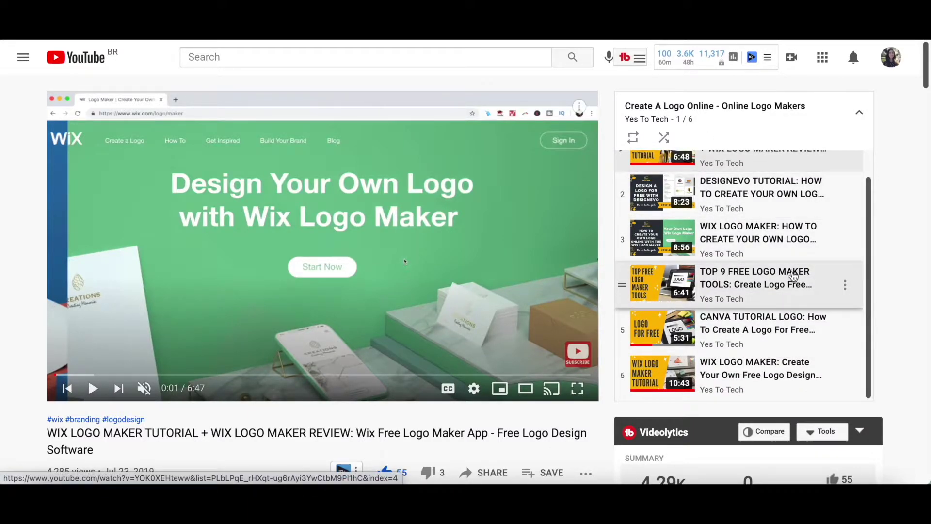
pyautogui.scroll(1, 792, 275)
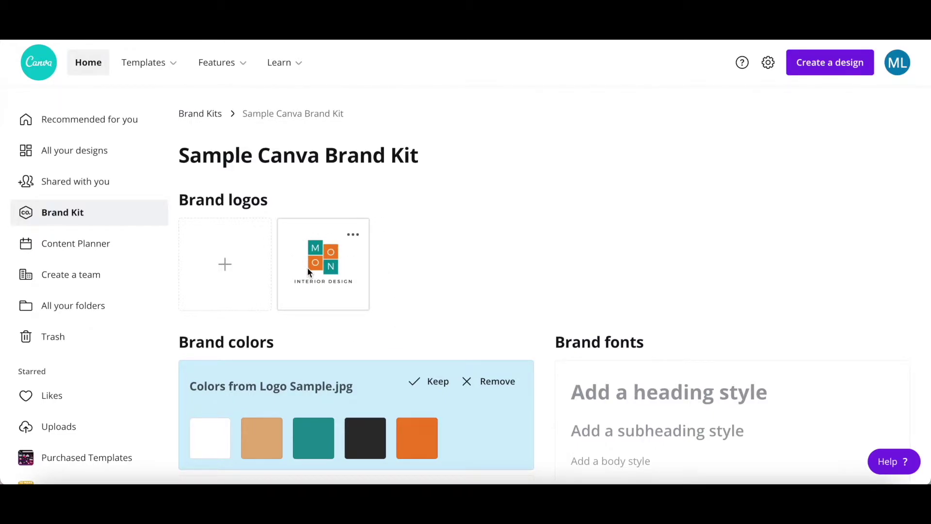
# Open the uploaded logo's options menu and close it without changes
pyautogui.click(349, 241)
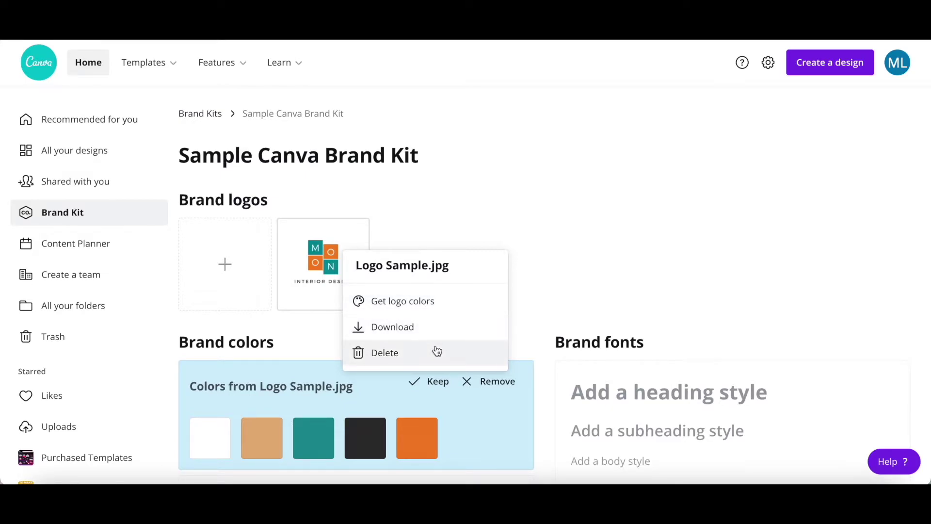
pyautogui.click(350, 334)
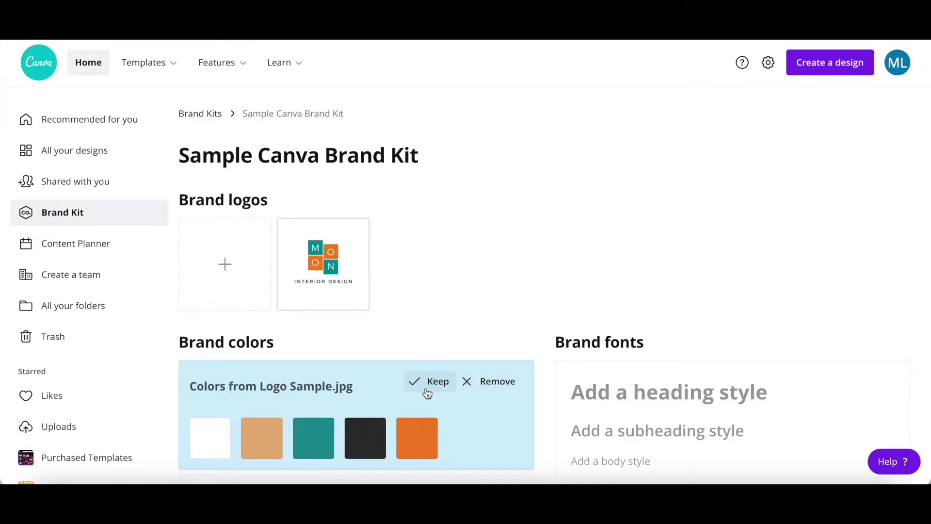
# Keep the colours extracted from Logo Sample.jpg as a brand palette
pyautogui.click(427, 386)
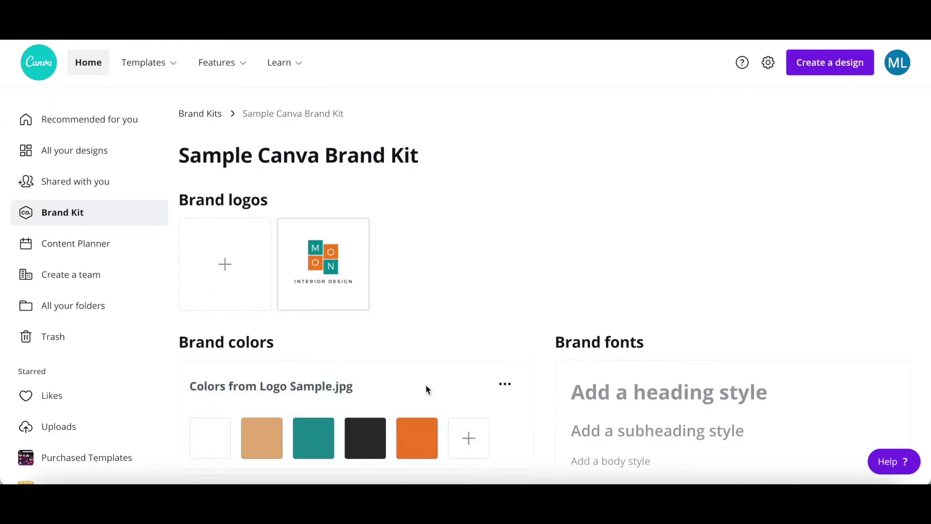
pyautogui.scroll(-3, 426, 384)
pyautogui.scroll(-1, 426, 389)
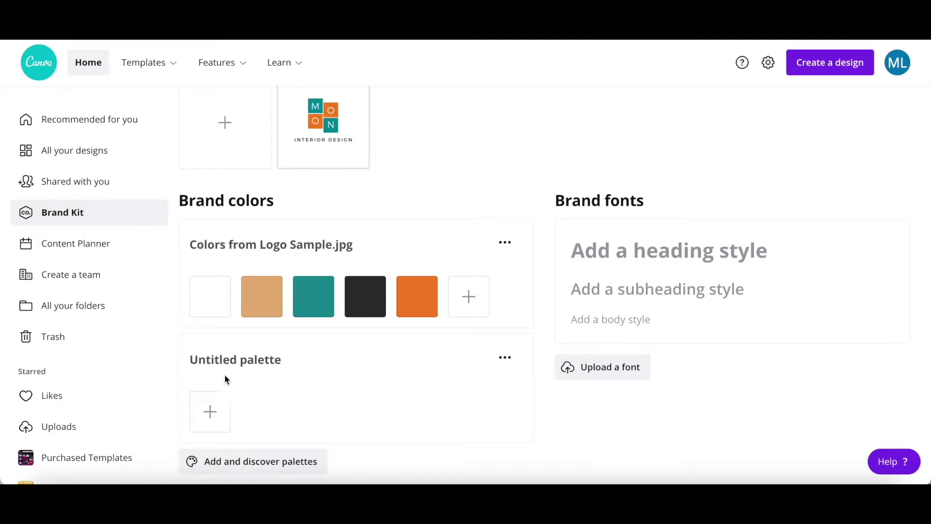
# Add a bright green #2EC27F swatch to the Untitled palette and start renaming it
pyautogui.click(209, 413)
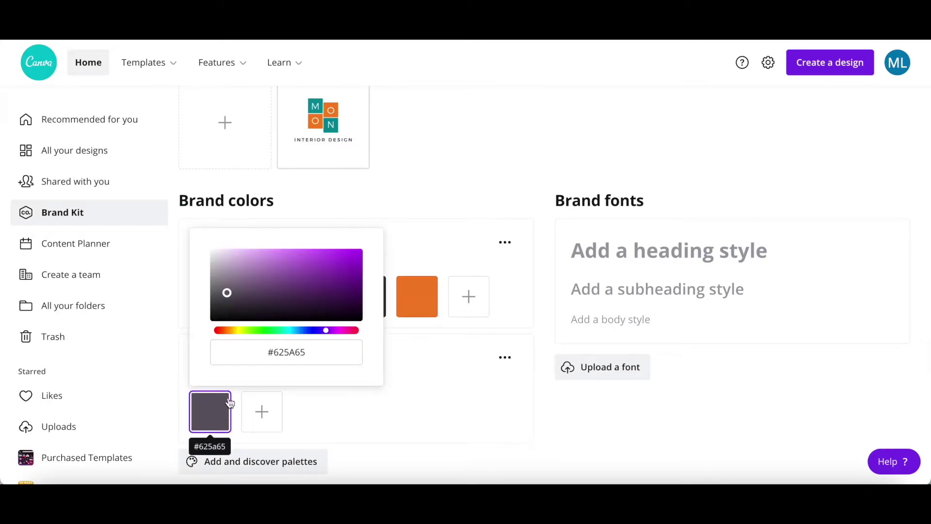
pyautogui.moveTo(332, 334); pyautogui.dragTo(277, 333)
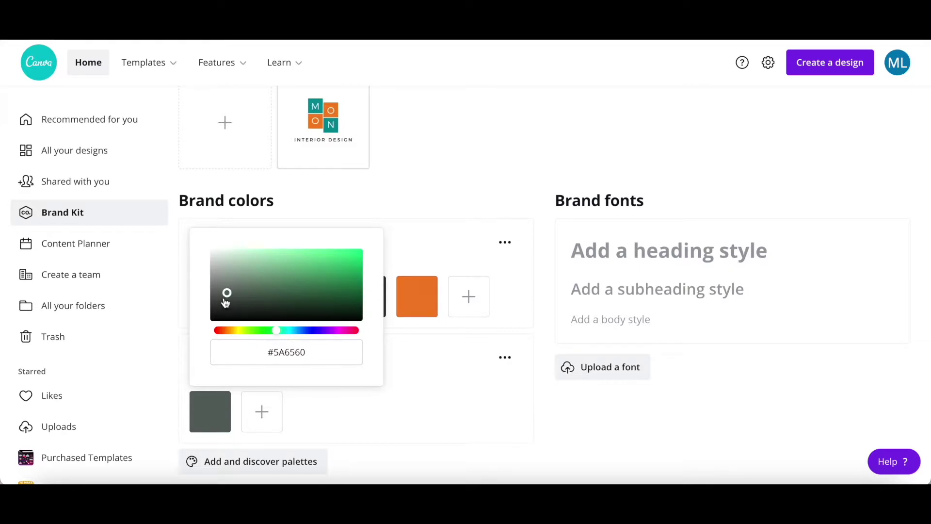
pyautogui.moveTo(227, 294); pyautogui.dragTo(327, 266)
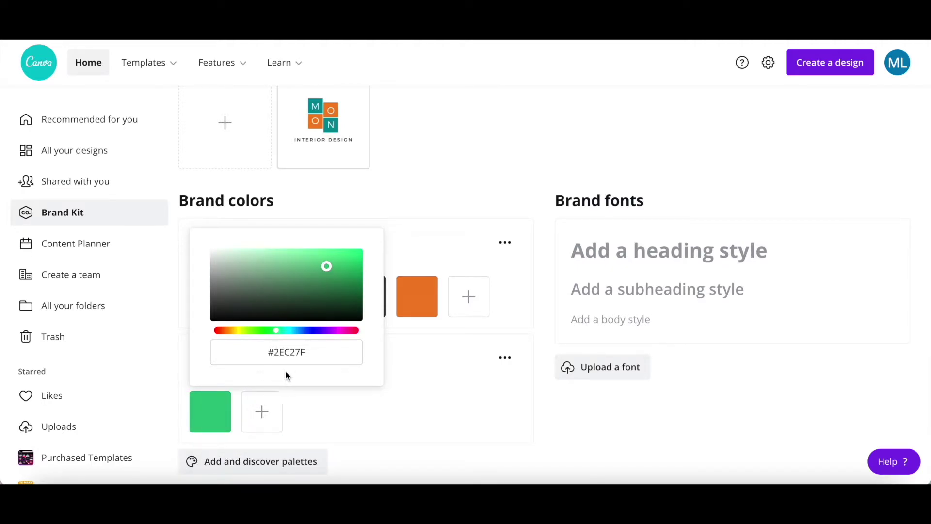
pyautogui.click(465, 411)
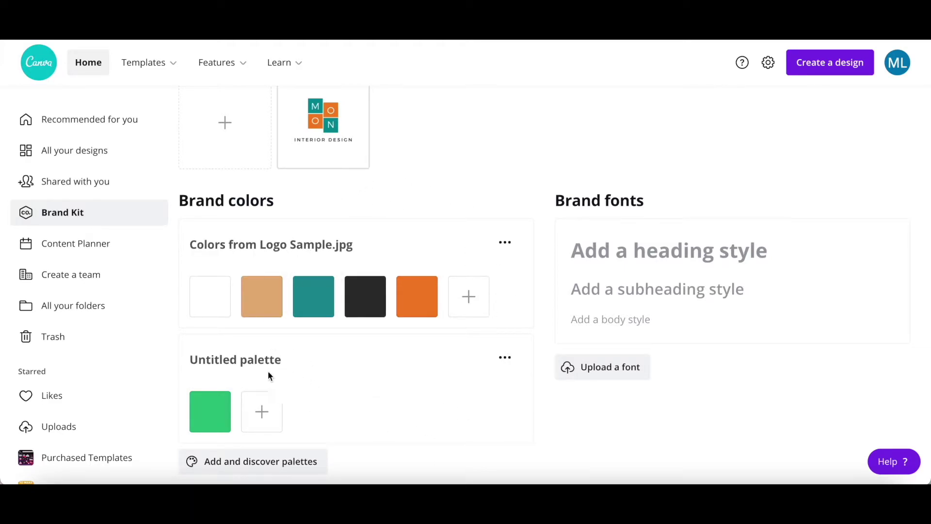
pyautogui.click(255, 361)
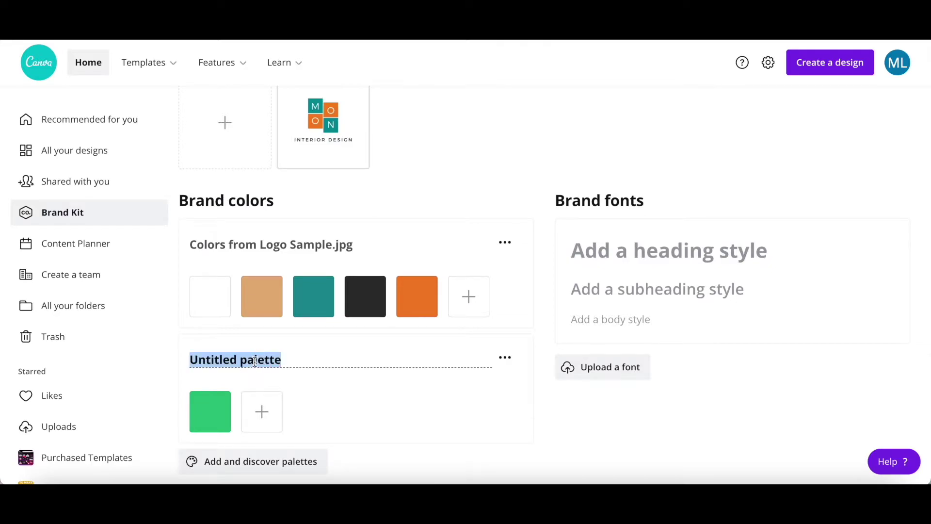
# Name the palette 'Green Color Palette' and delete the dark #2f2f2f swatch from the logo palette
pyautogui.write('Green Color Palette')
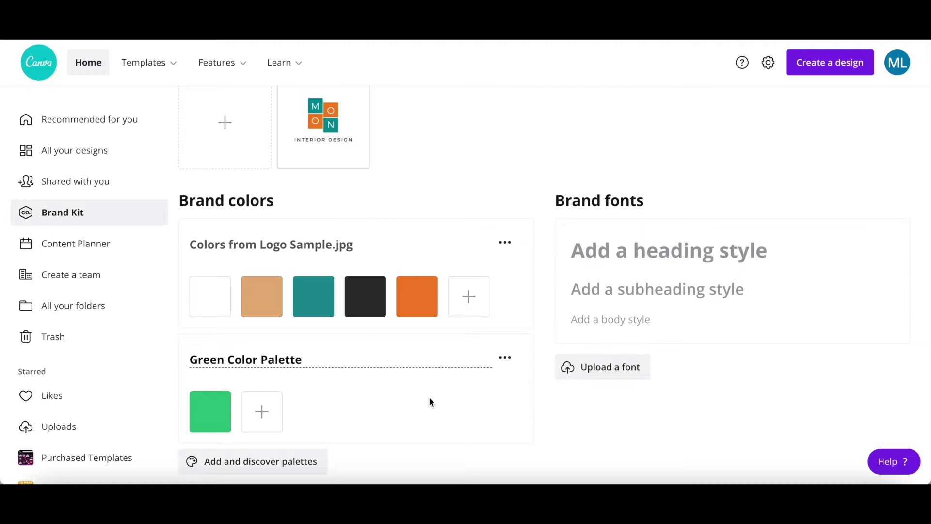
pyautogui.moveTo(373, 302)
pyautogui.click(386, 277)
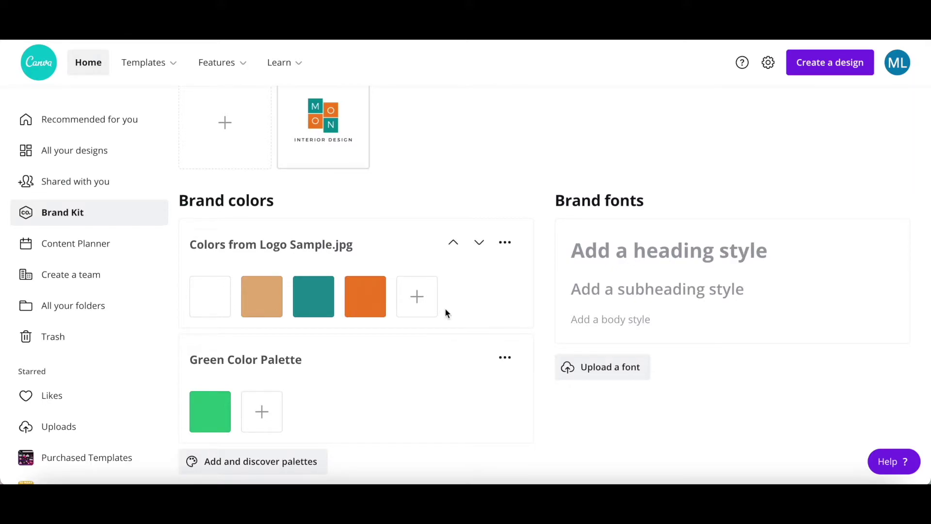
pyautogui.click(505, 245)
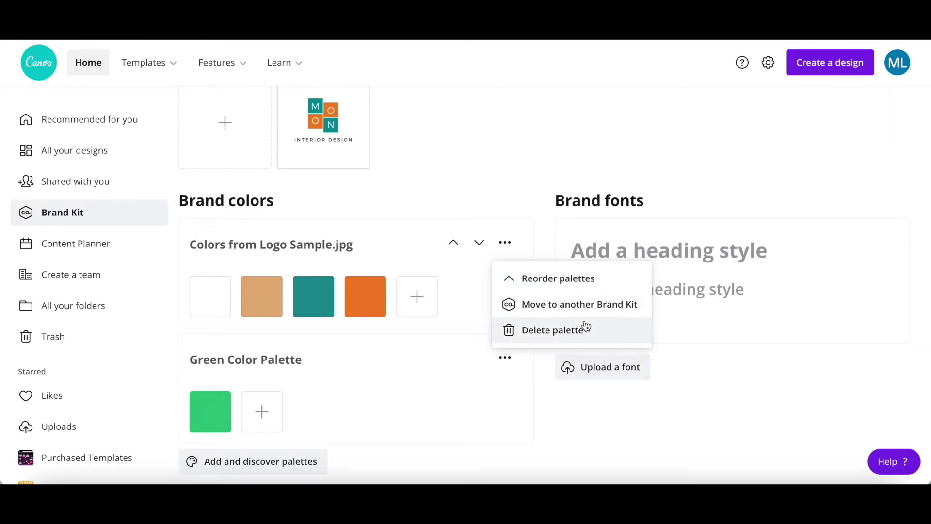
# Search palettes for 'pastel' and add the Pastel Blonde palette to brand colours
pyautogui.click(544, 346)
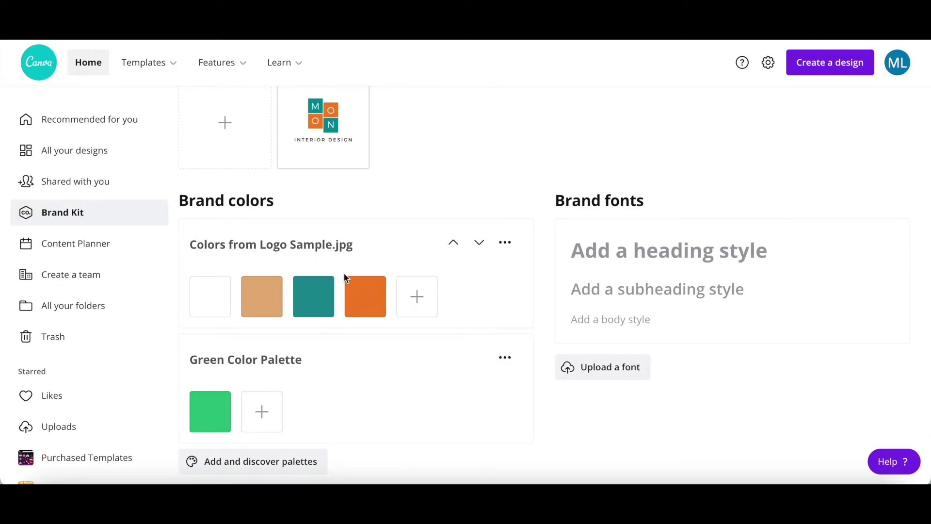
pyautogui.click(259, 467)
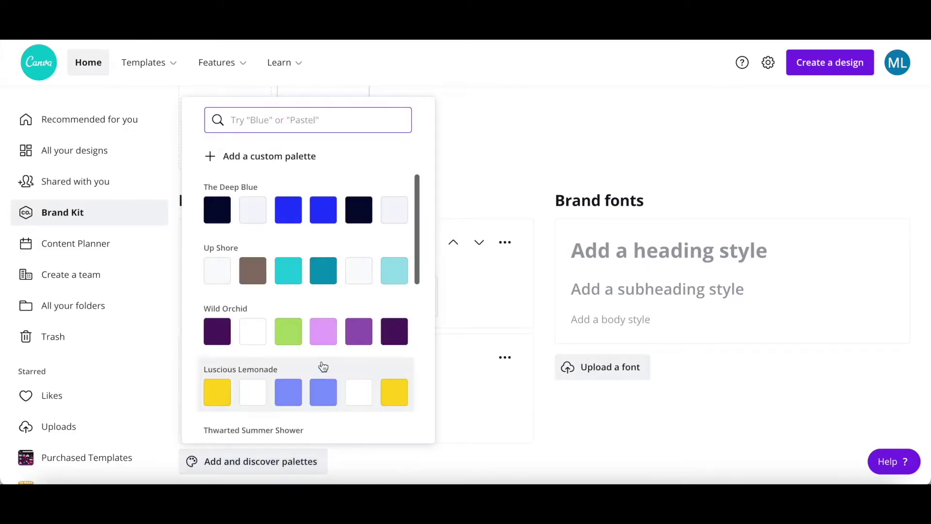
pyautogui.scroll(-4, 325, 287)
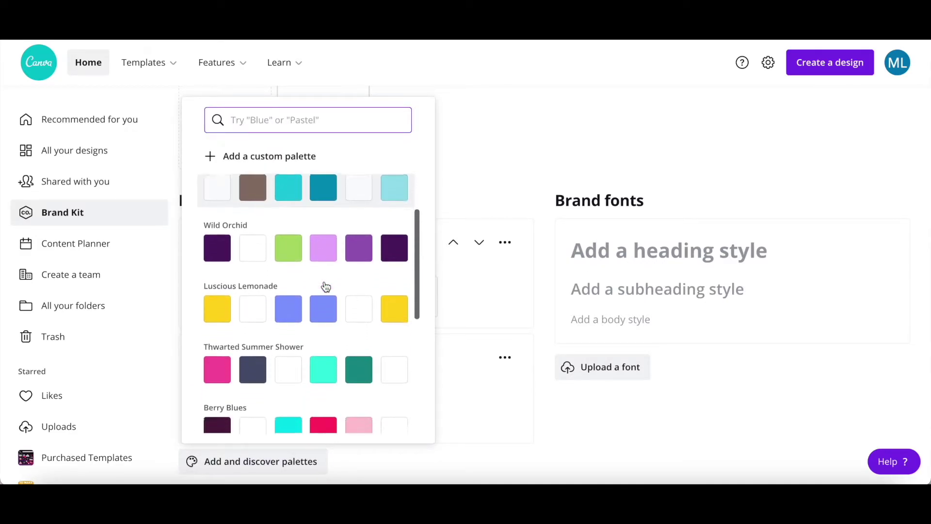
pyautogui.scroll(-6, 326, 287)
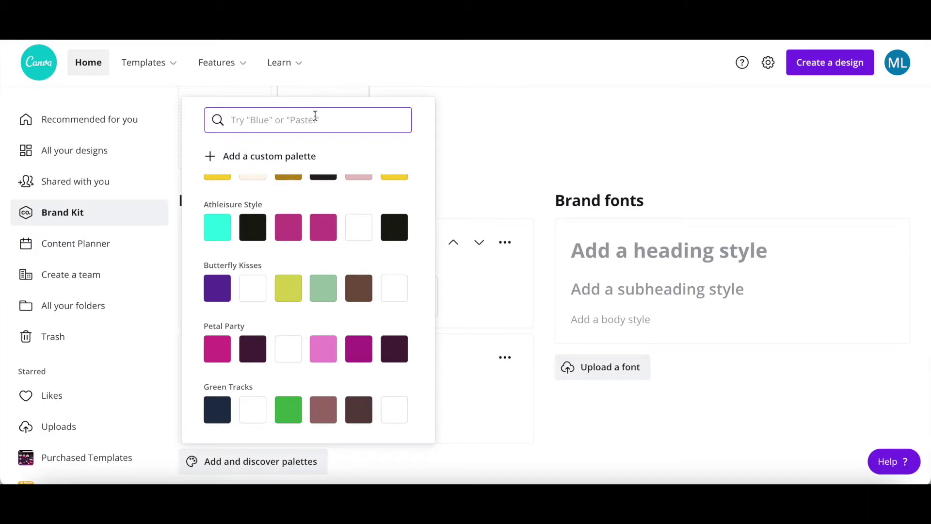
pyautogui.write('p')
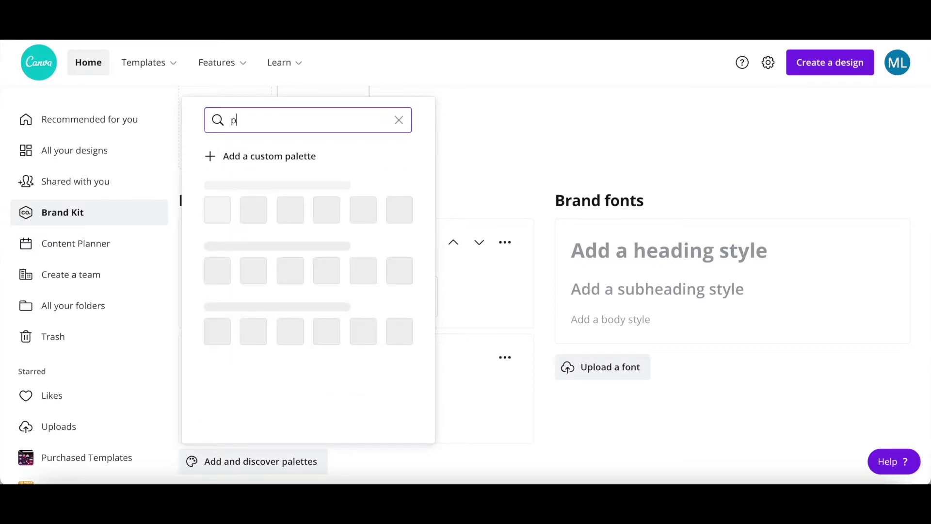
pyautogui.write('astel')
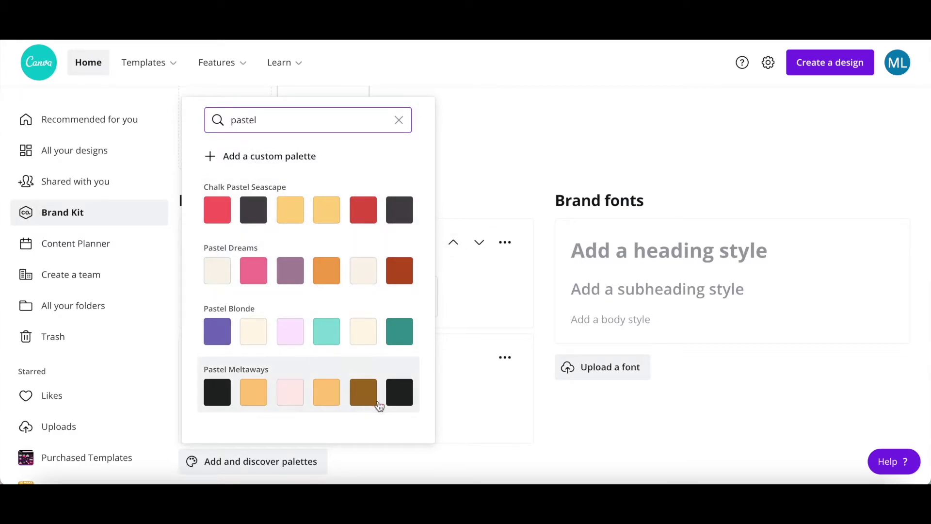
pyautogui.click(334, 331)
pyautogui.scroll(-2, 332, 330)
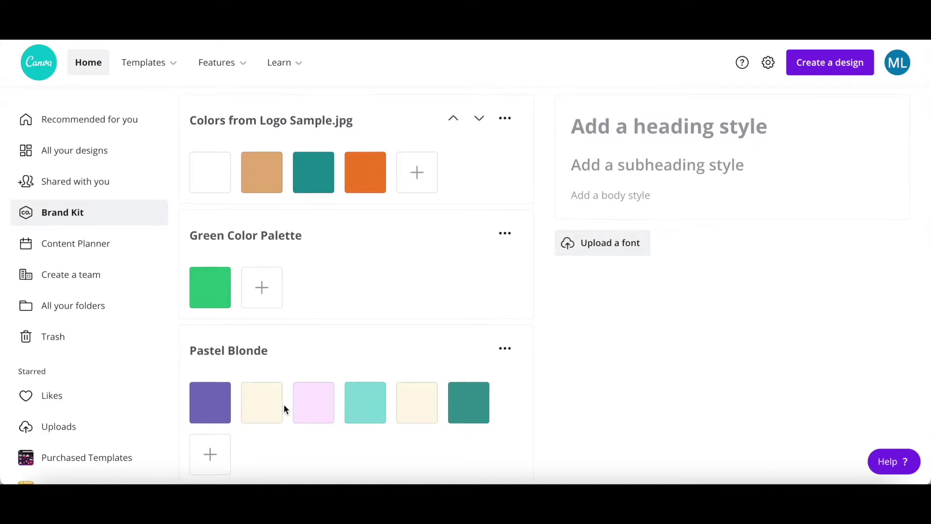
# Set the heading font to Open Sans Light, size 48, bold
pyautogui.scroll(3, 284, 406)
pyautogui.scroll(1, 285, 405)
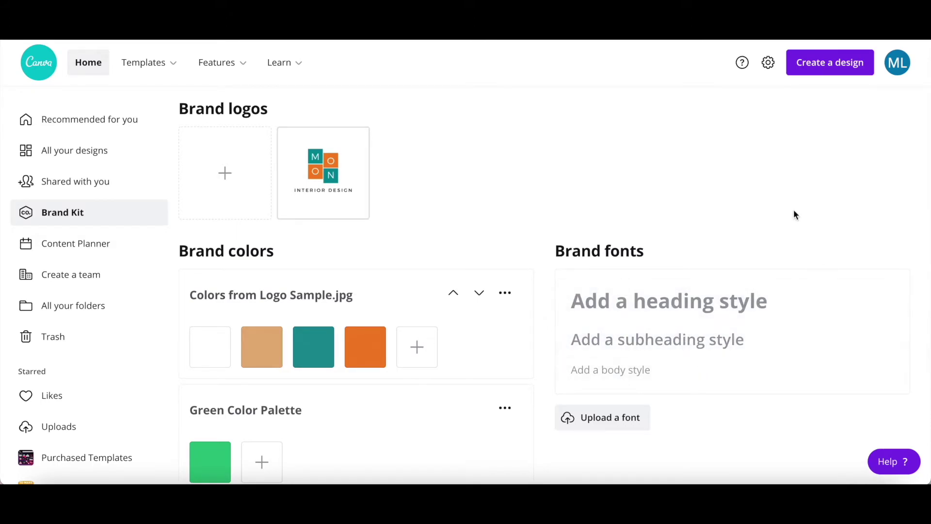
pyautogui.click(677, 303)
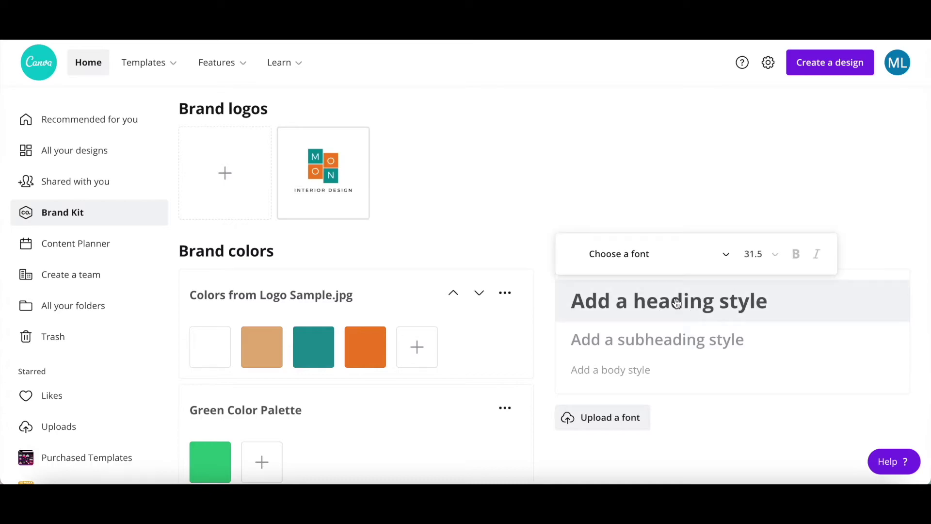
pyautogui.click(630, 256)
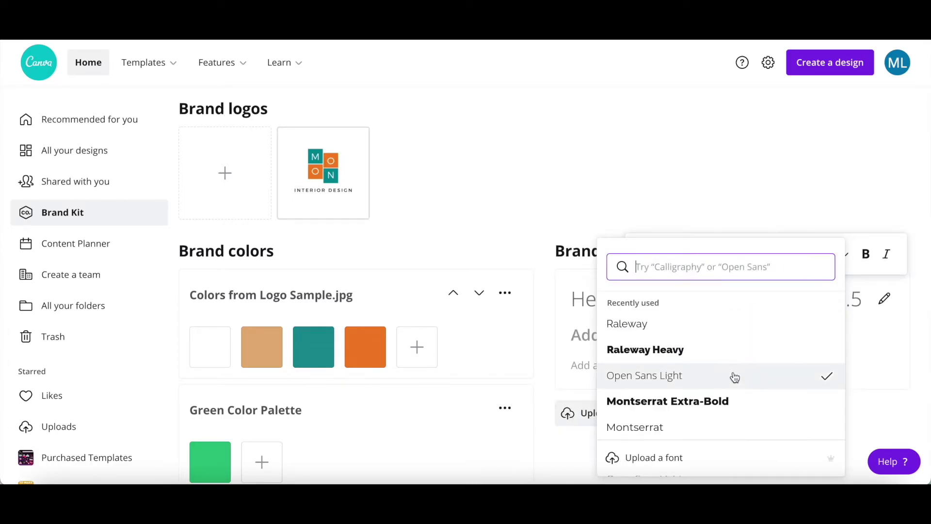
pyautogui.click(732, 376)
pyautogui.click(829, 265)
pyautogui.scroll(-5, 828, 374)
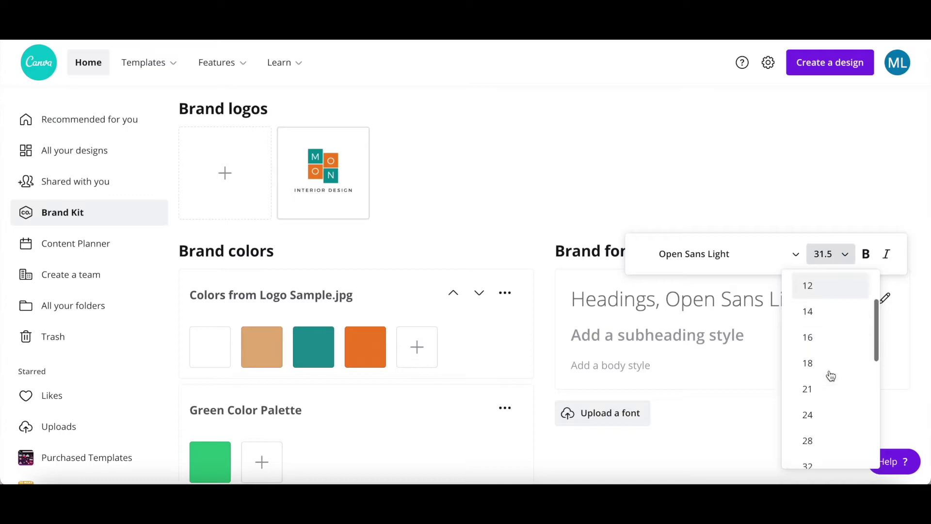
pyautogui.click(829, 306)
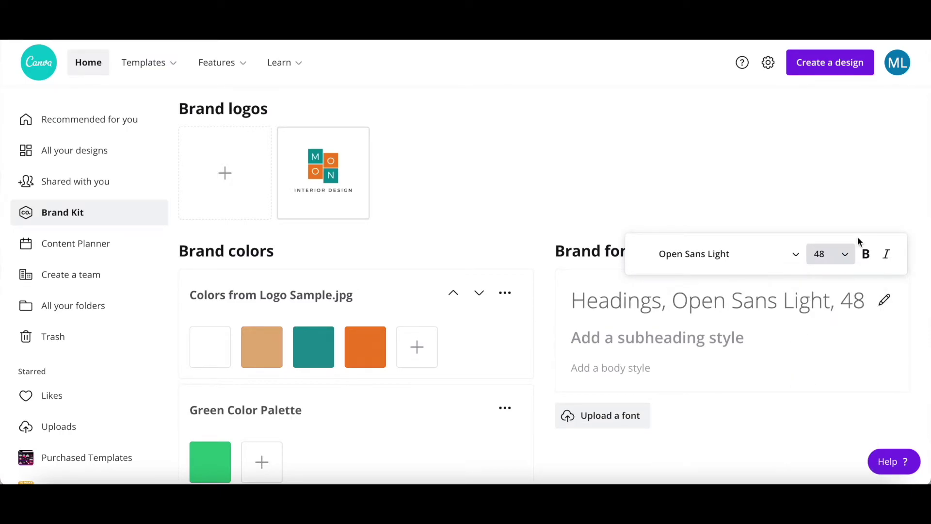
pyautogui.click(871, 260)
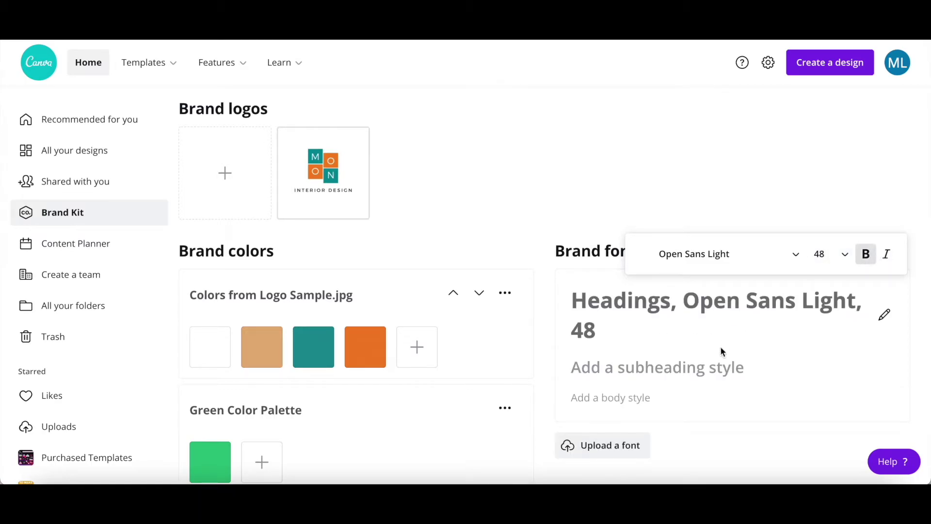
# Set the subheading font to Montserrat Extra-Bold, size 24
pyautogui.click(646, 381)
pyautogui.click(723, 325)
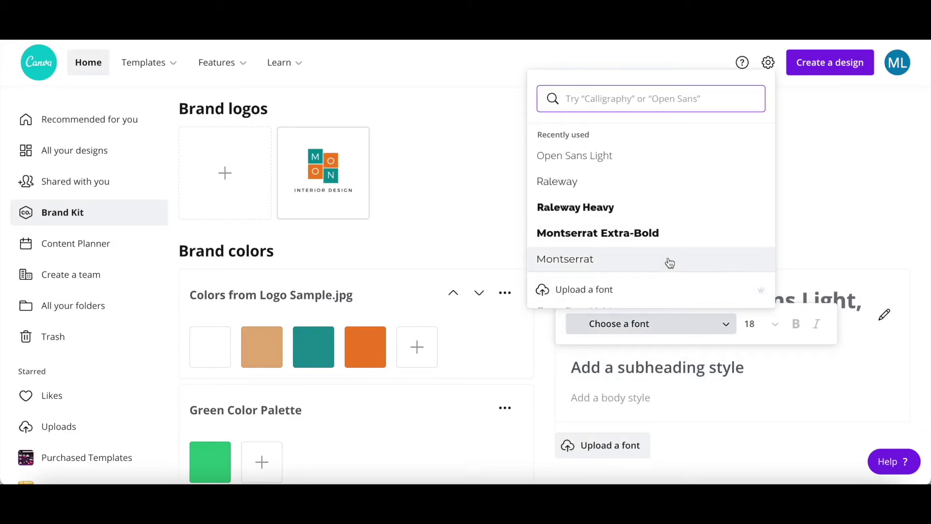
pyautogui.click(661, 233)
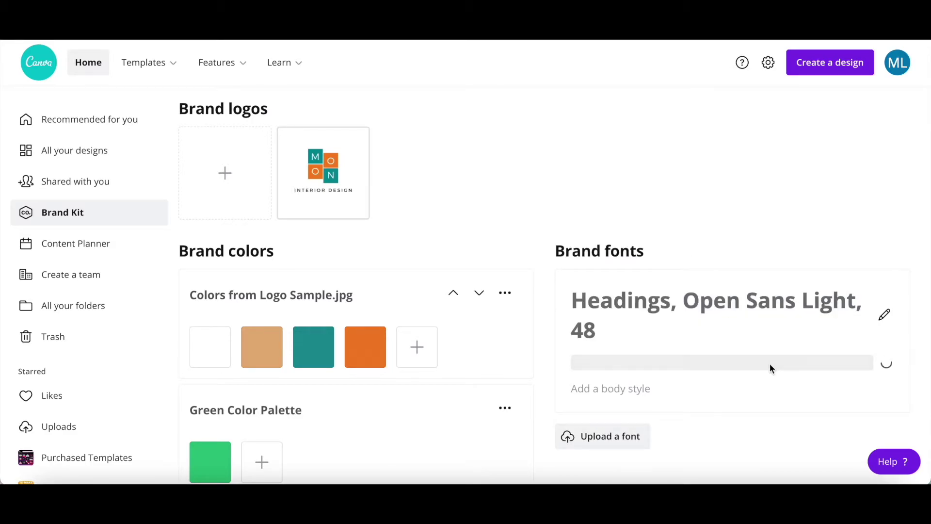
pyautogui.click(840, 331)
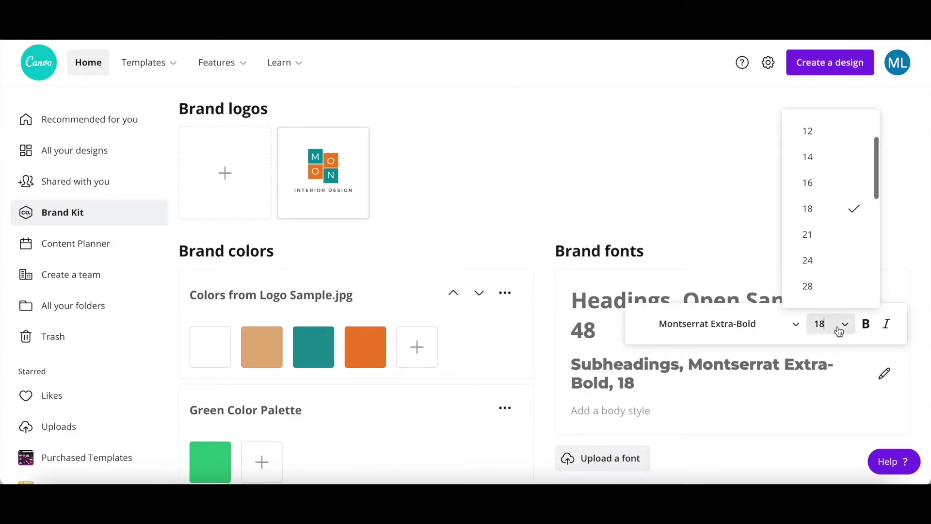
pyautogui.click(840, 260)
# Set the body font to Montserrat, size 18
pyautogui.click(645, 411)
pyautogui.click(696, 388)
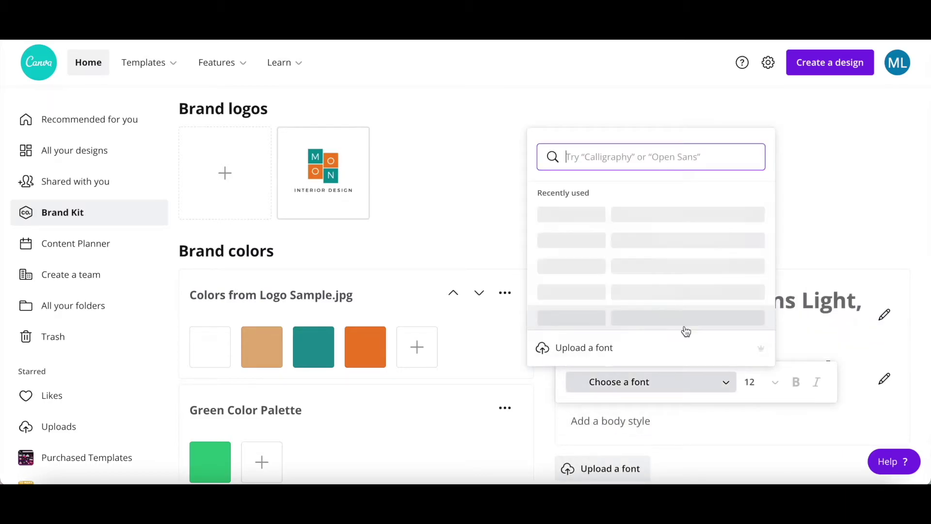
pyautogui.click(679, 320)
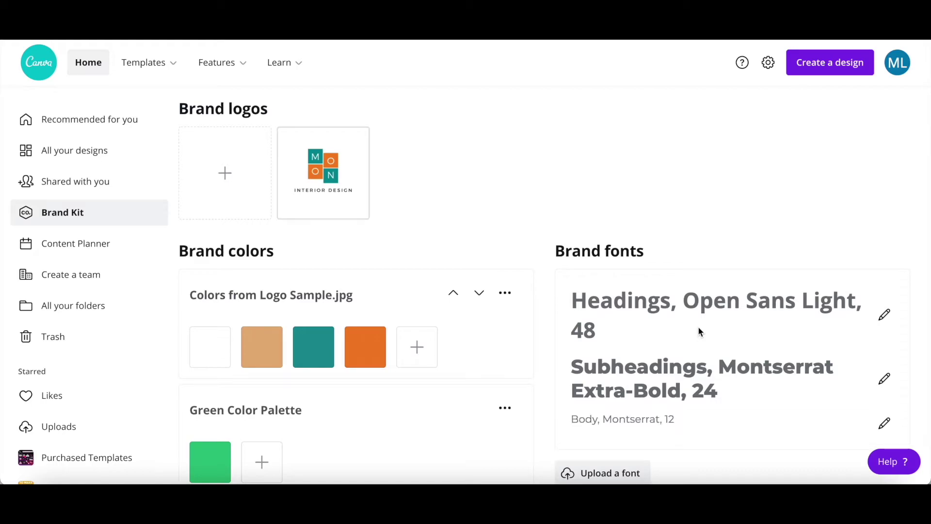
pyautogui.click(884, 424)
pyautogui.click(833, 382)
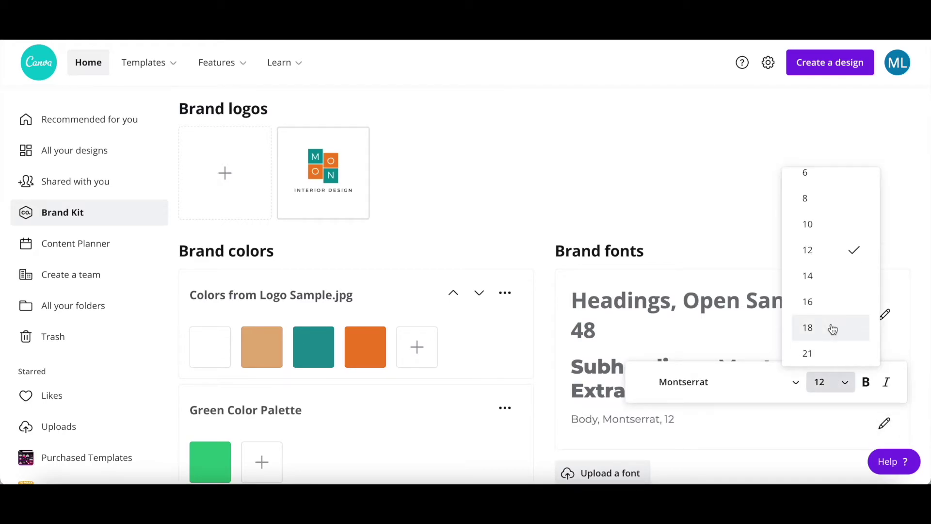
pyautogui.click(832, 321)
pyautogui.click(756, 225)
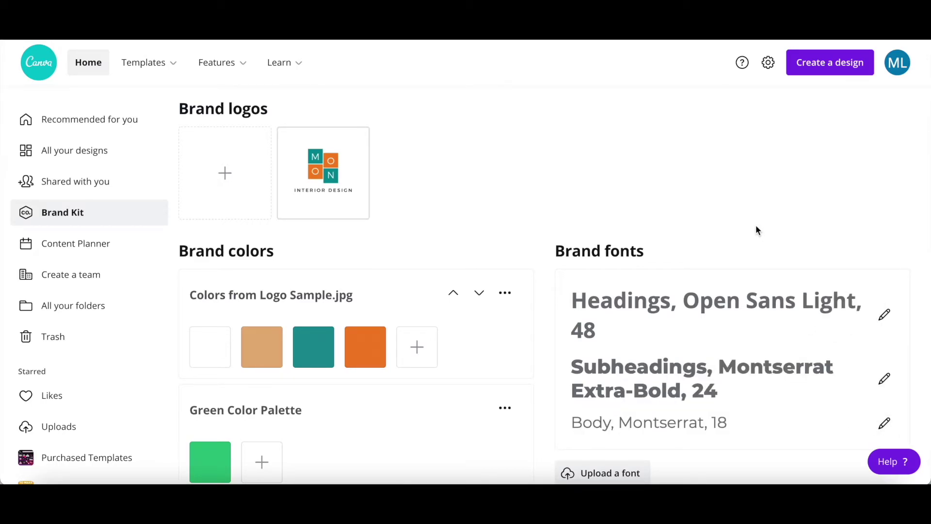
pyautogui.scroll(-1, 756, 225)
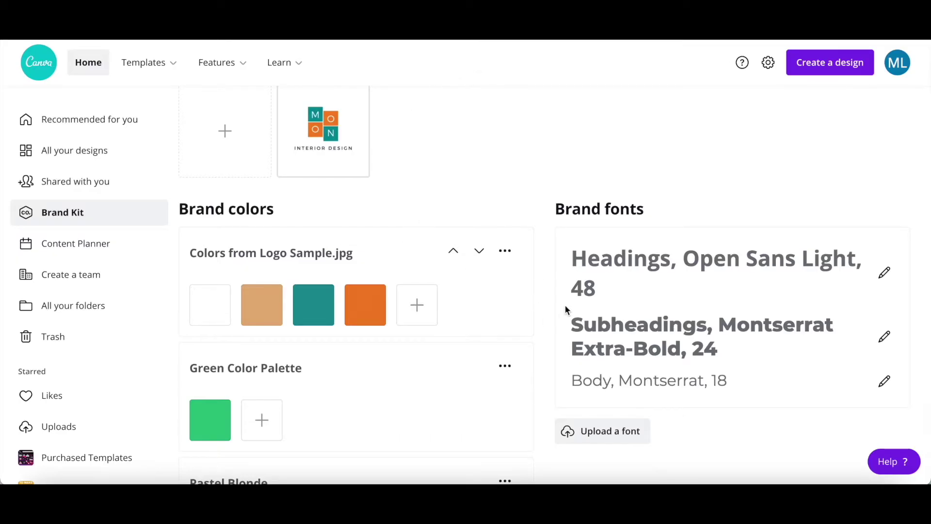
pyautogui.scroll(3, 641, 261)
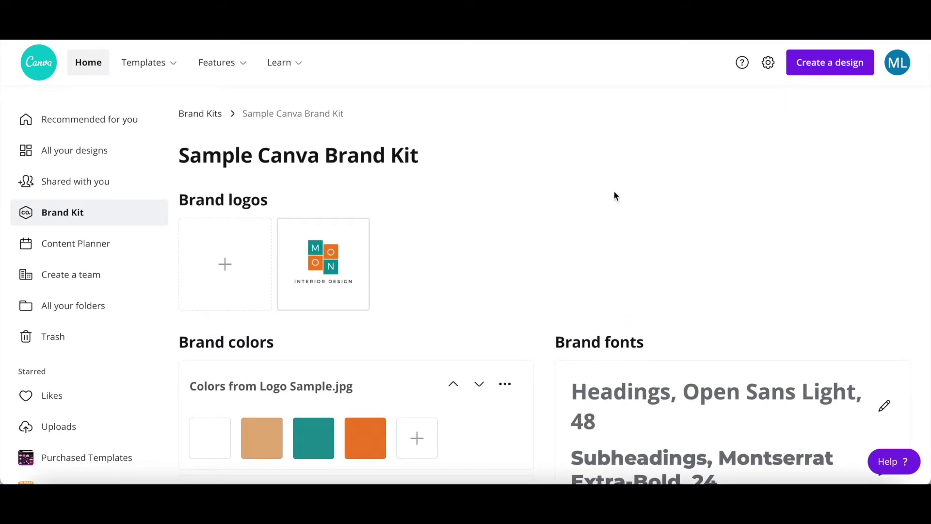
pyautogui.moveTo(328, 235)
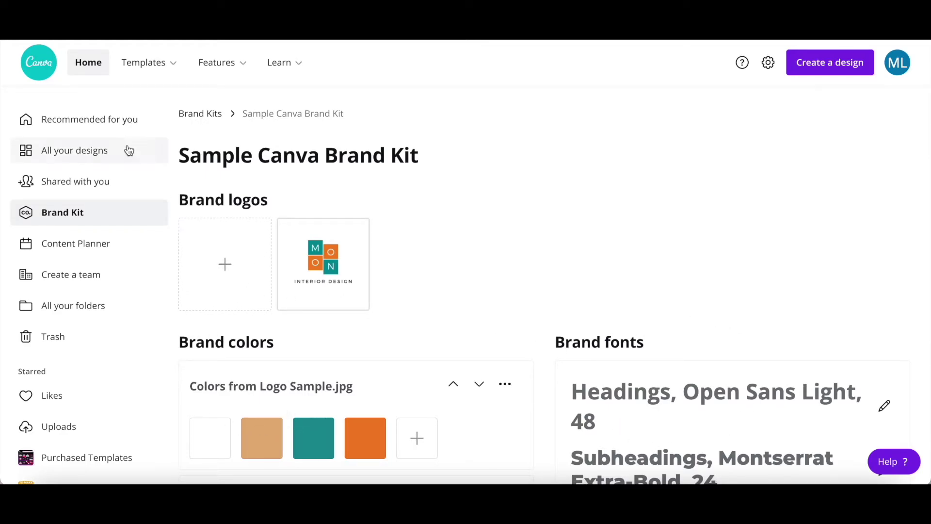
pyautogui.click(126, 122)
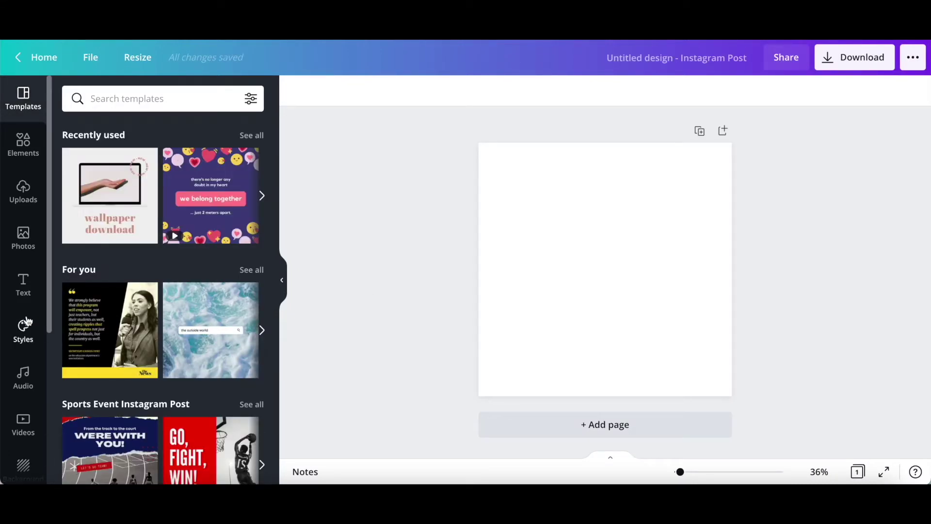
# From the Logos panel, switch to Sample Canva Brand Kit and add the MOON Interior Design logo to the post
pyautogui.scroll(-4, 28, 321)
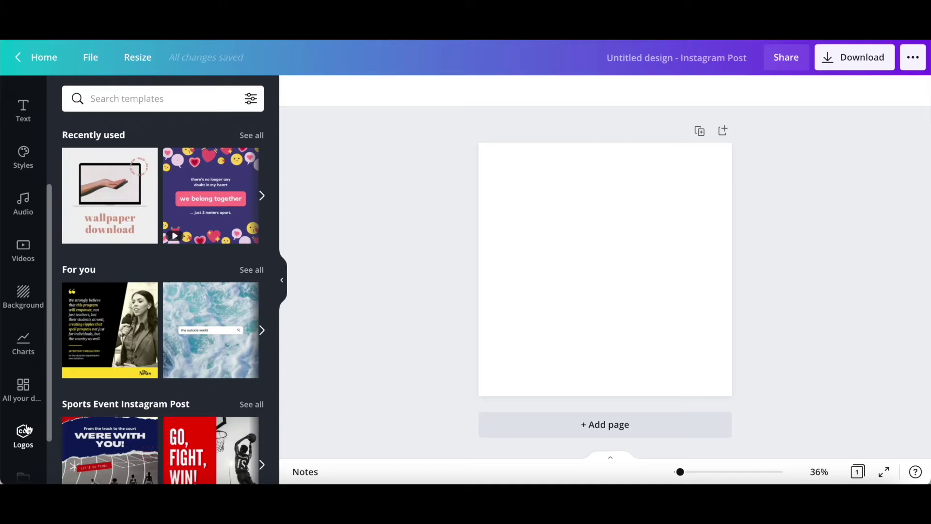
pyautogui.click(27, 430)
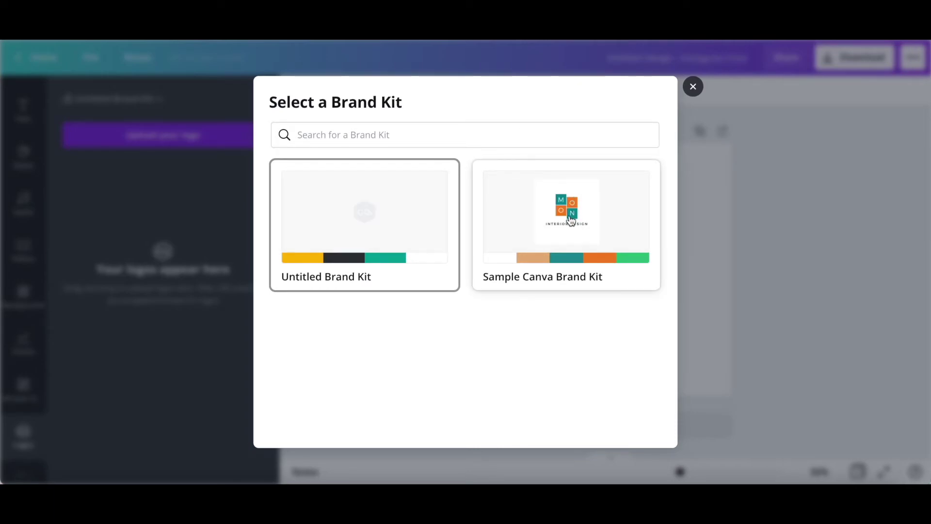
pyautogui.click(571, 220)
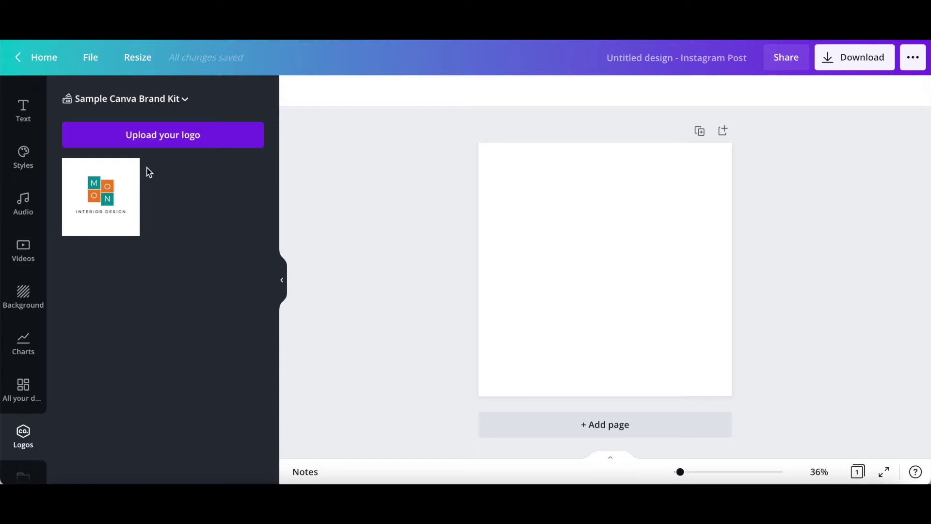
pyautogui.click(127, 187)
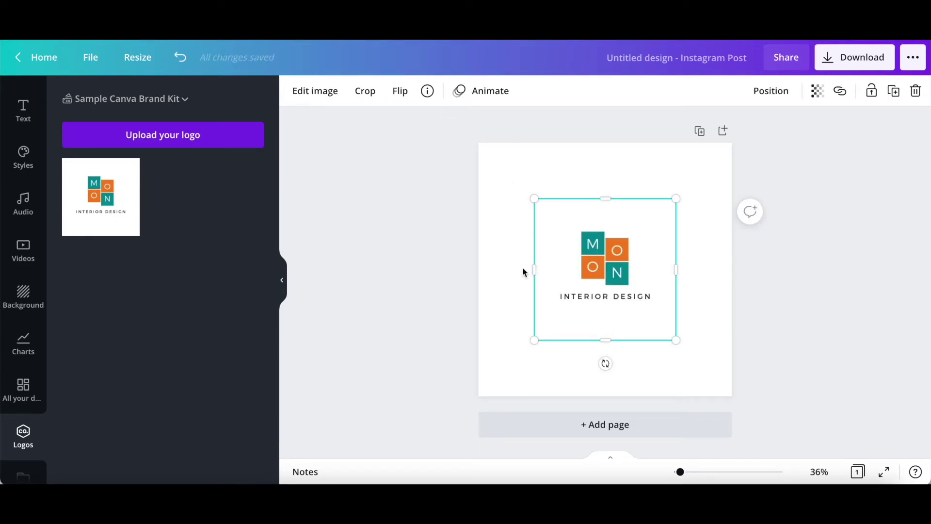
pyautogui.scroll(5, 30, 274)
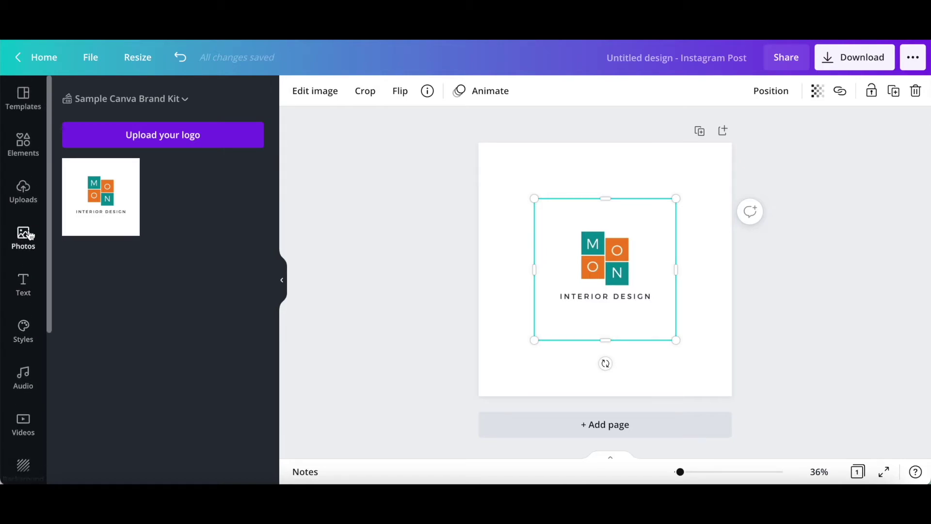
# Replace the logo with a square filled with the Pastel Blonde palette's light teal swatch
pyautogui.click(26, 143)
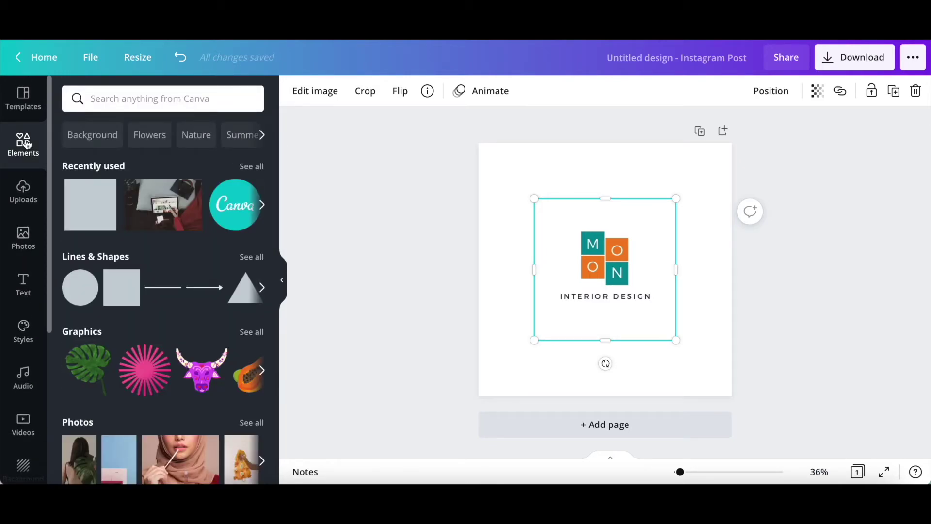
pyautogui.click(96, 204)
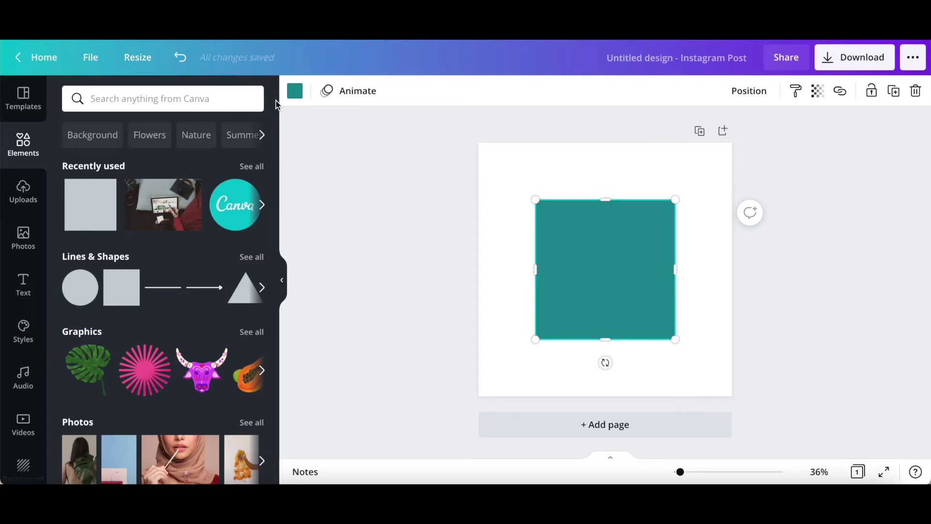
pyautogui.click(292, 97)
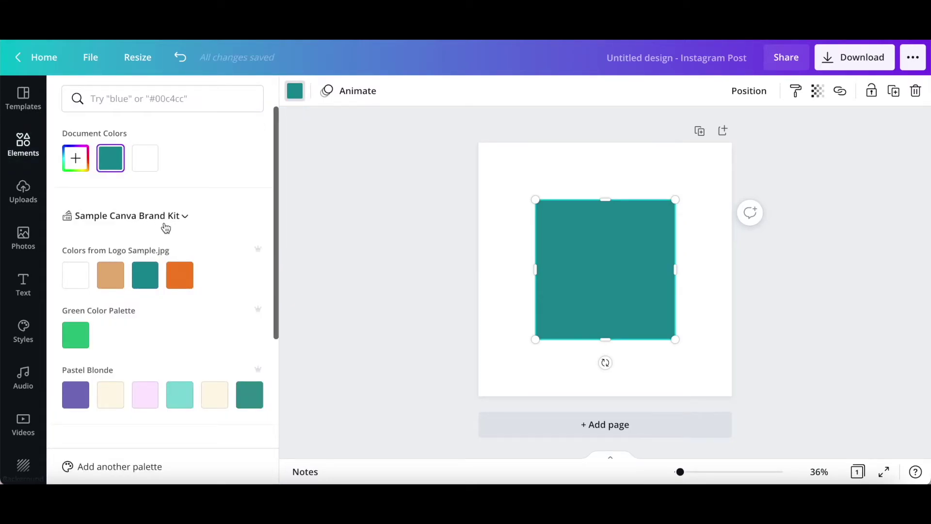
pyautogui.scroll(-1, 166, 227)
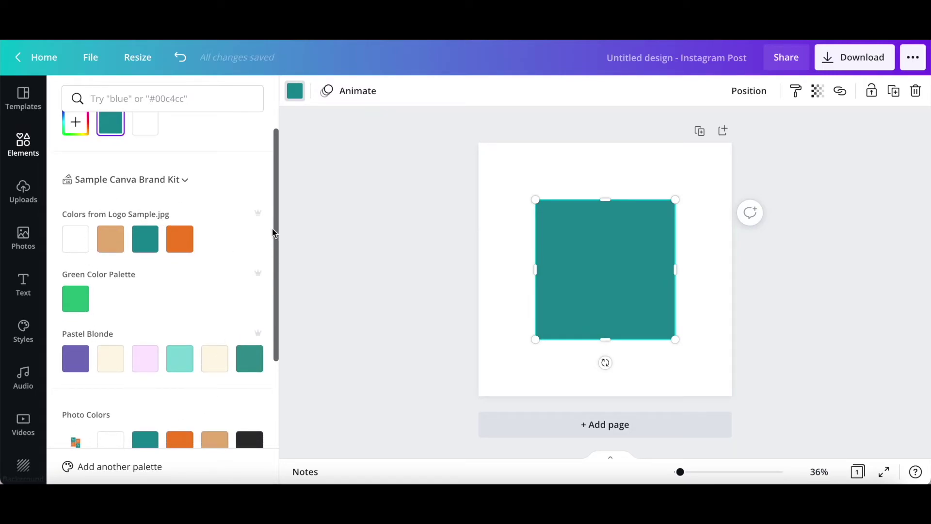
pyautogui.click(181, 366)
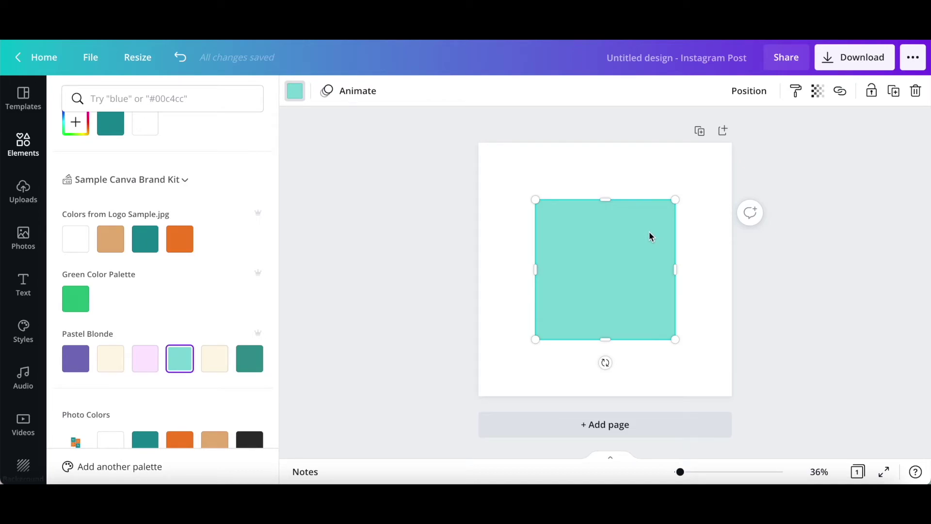
pyautogui.click(25, 287)
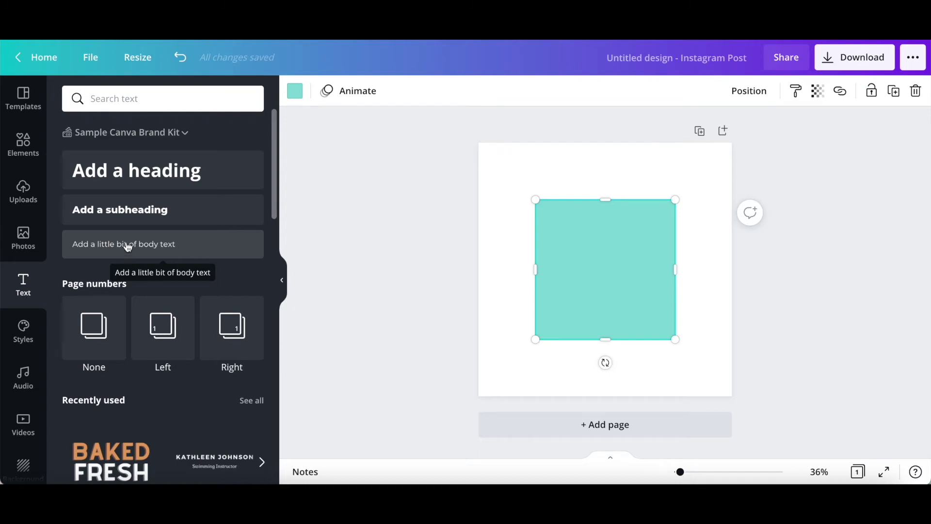
# Place an Open Sans Light 48 heading under the teal square, then return to Canva home
pyautogui.click(139, 171)
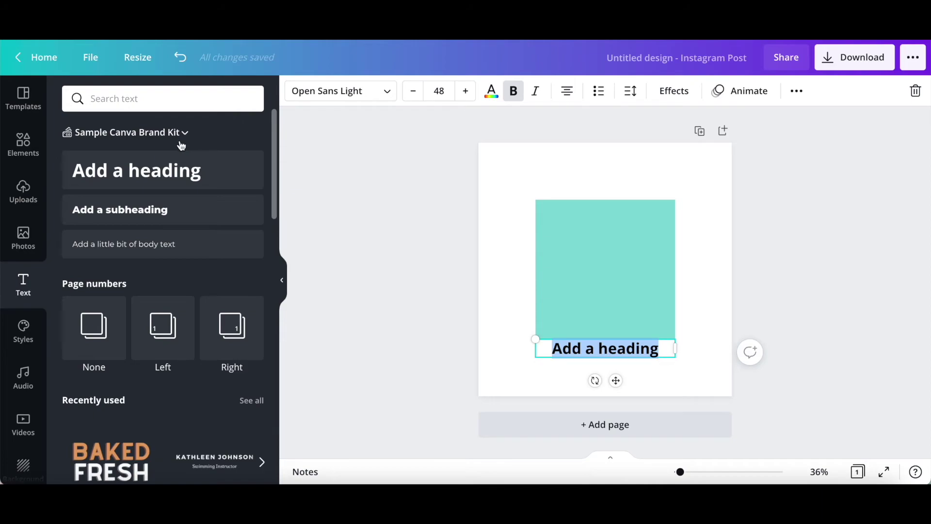
pyautogui.click(41, 54)
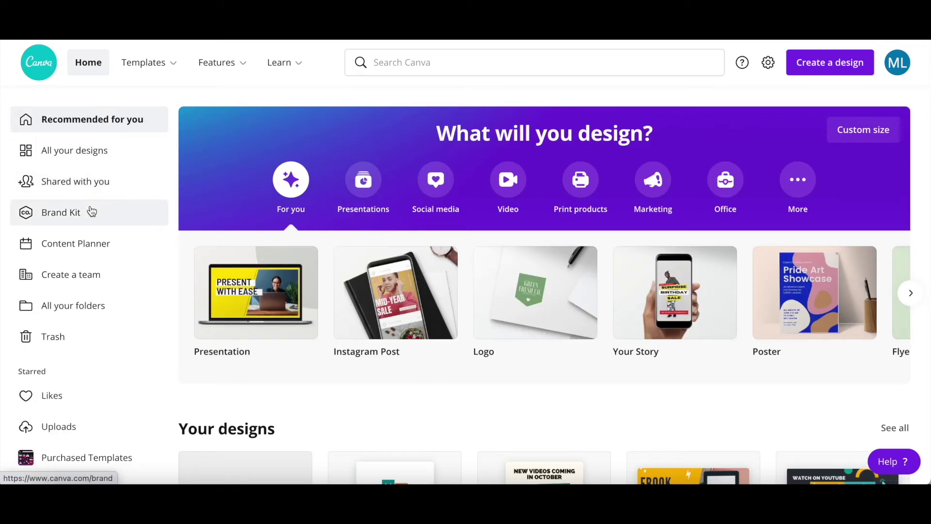
# Delete 'Sample Canva Brand Kit' from the brand kits list, leaving only Untitled Brand Kit
pyautogui.click(91, 211)
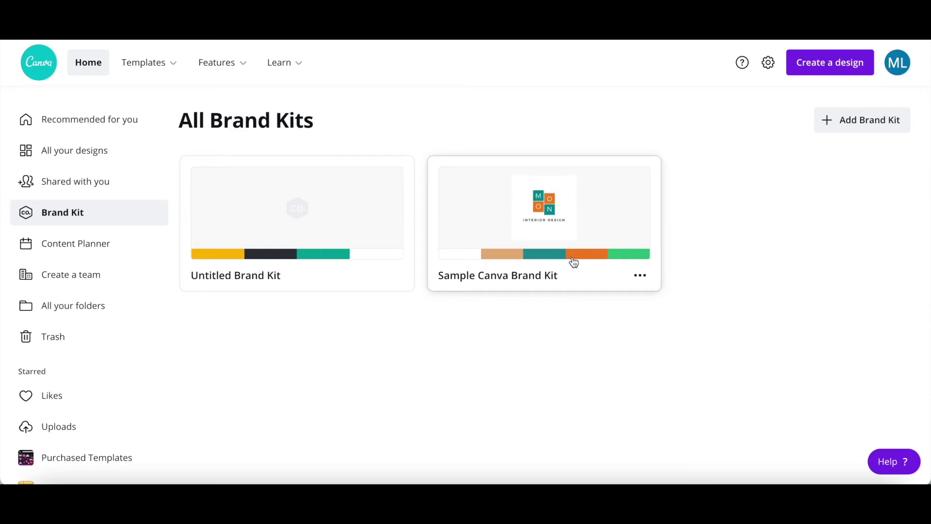
pyautogui.click(639, 277)
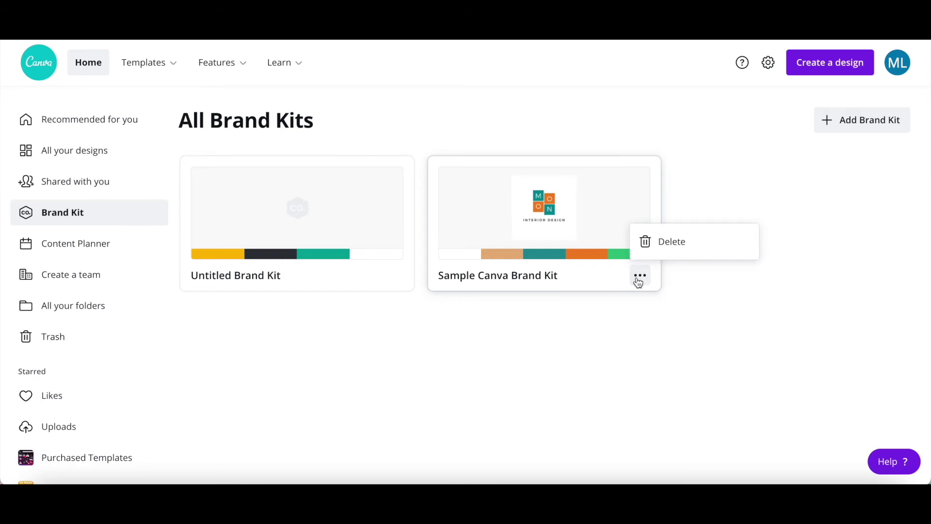
pyautogui.click(667, 252)
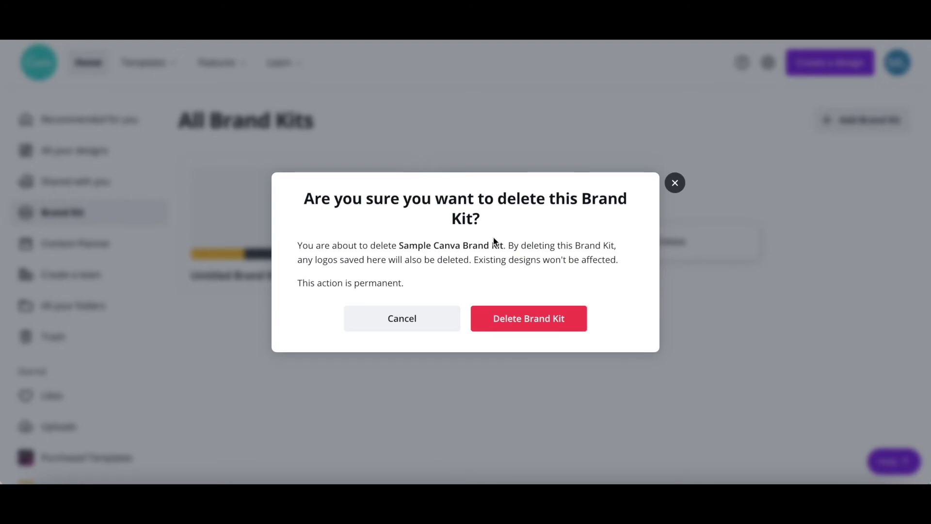
pyautogui.click(566, 330)
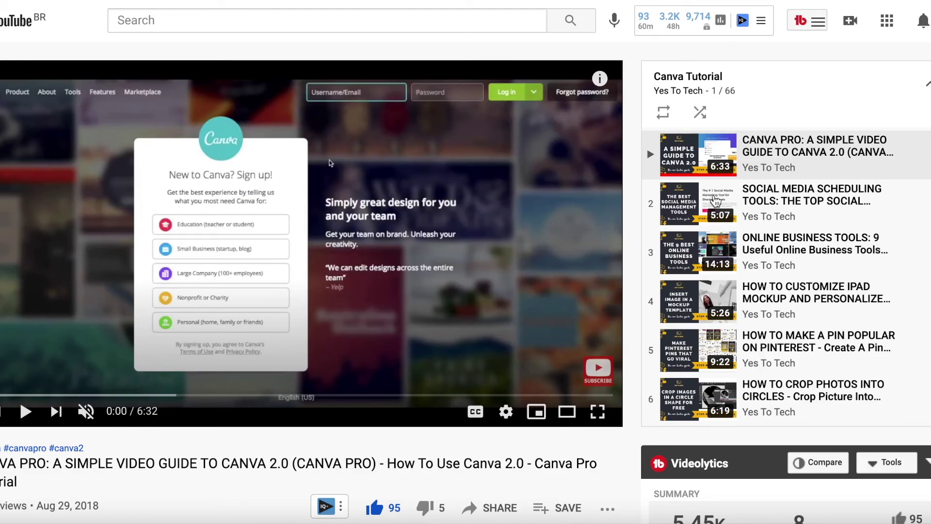
# Open the 15 Brilliant Tools cheat sheet page and its sign-up form
pyautogui.scroll(-2, 783, 222)
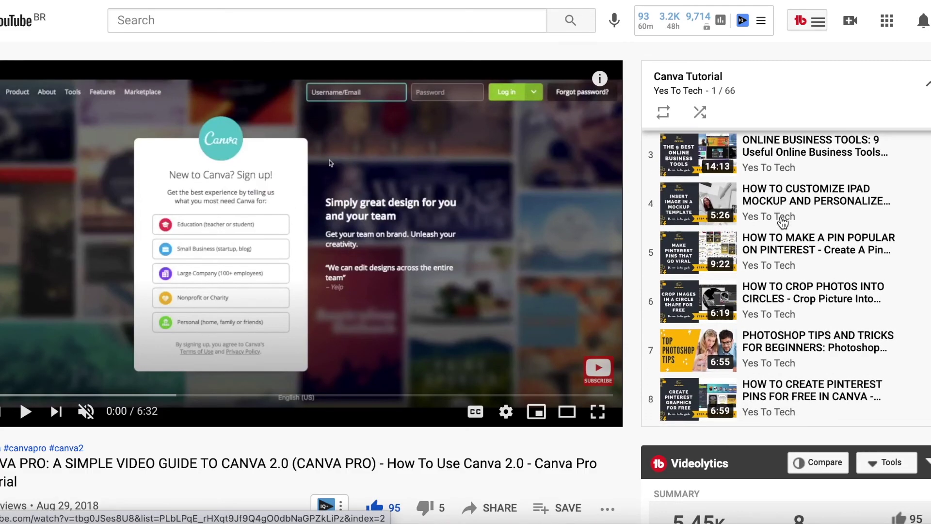
pyautogui.scroll(-1, 783, 222)
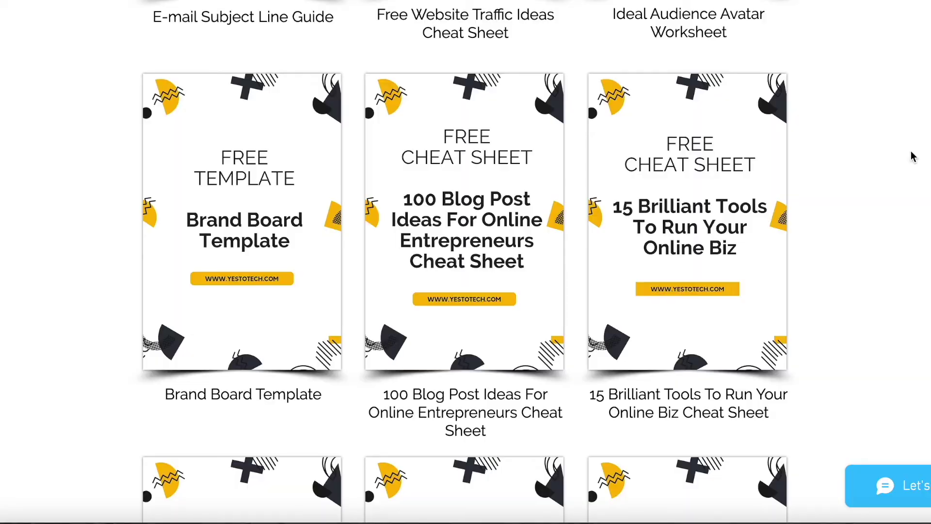
pyautogui.click(730, 213)
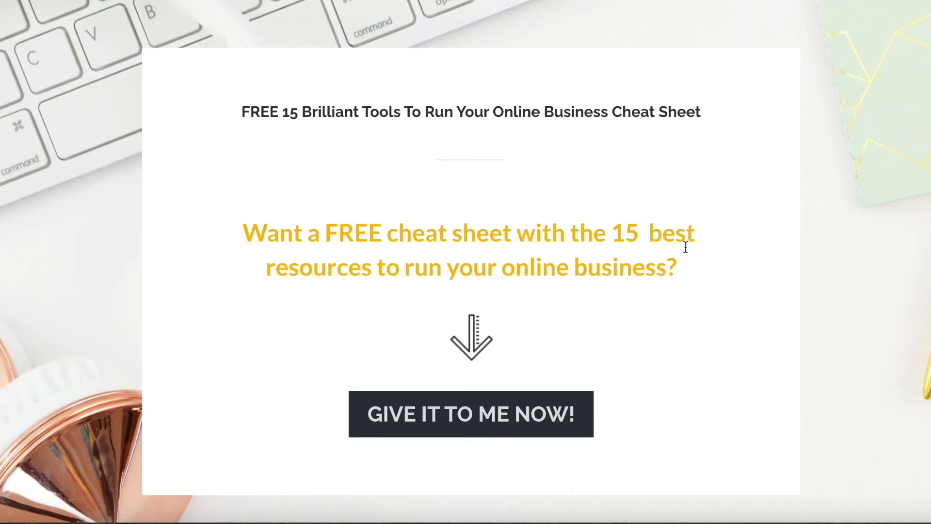
pyautogui.click(511, 410)
# Enter the subscriber's first name and e-mail address in the sign-up form
pyautogui.click(509, 399)
pyautogui.write('Marina')
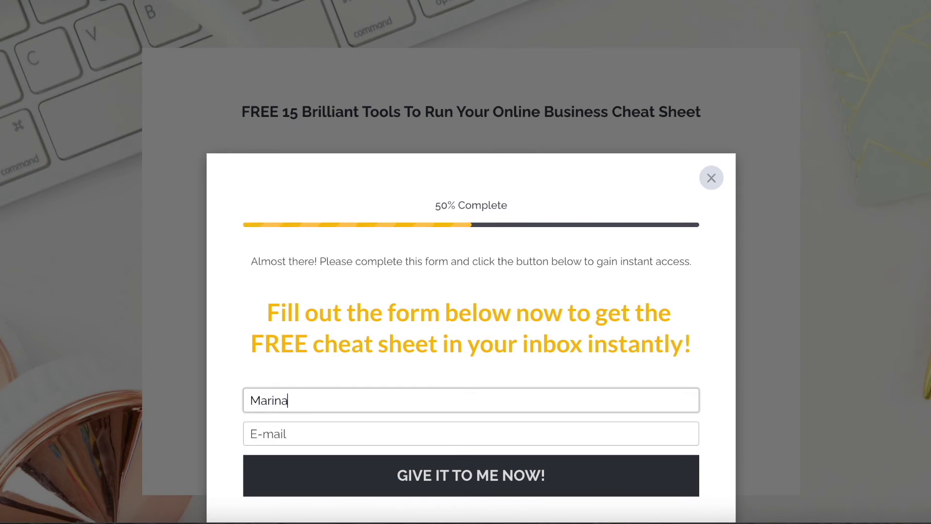
pyautogui.click(340, 433)
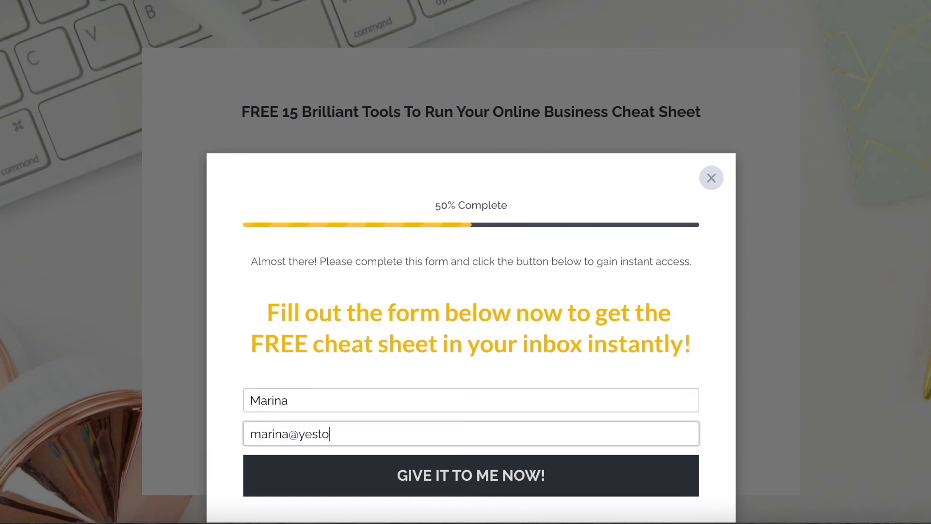
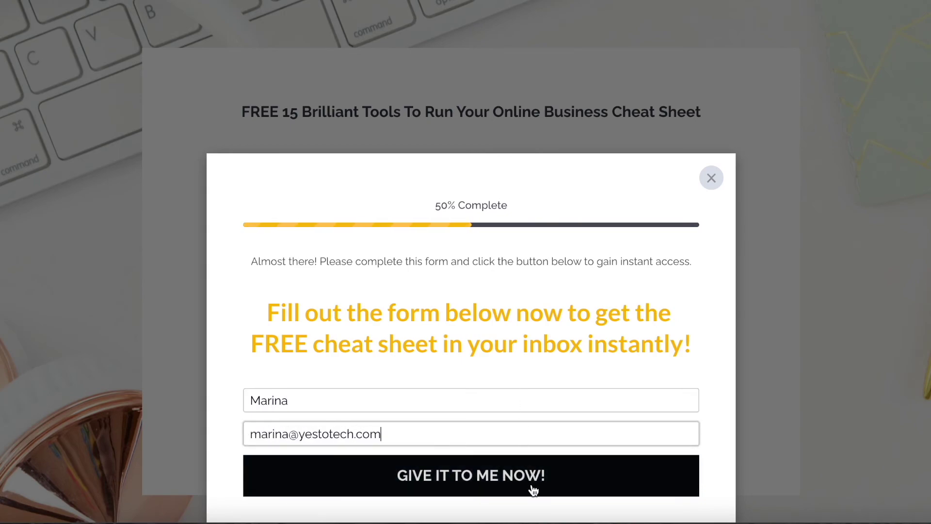